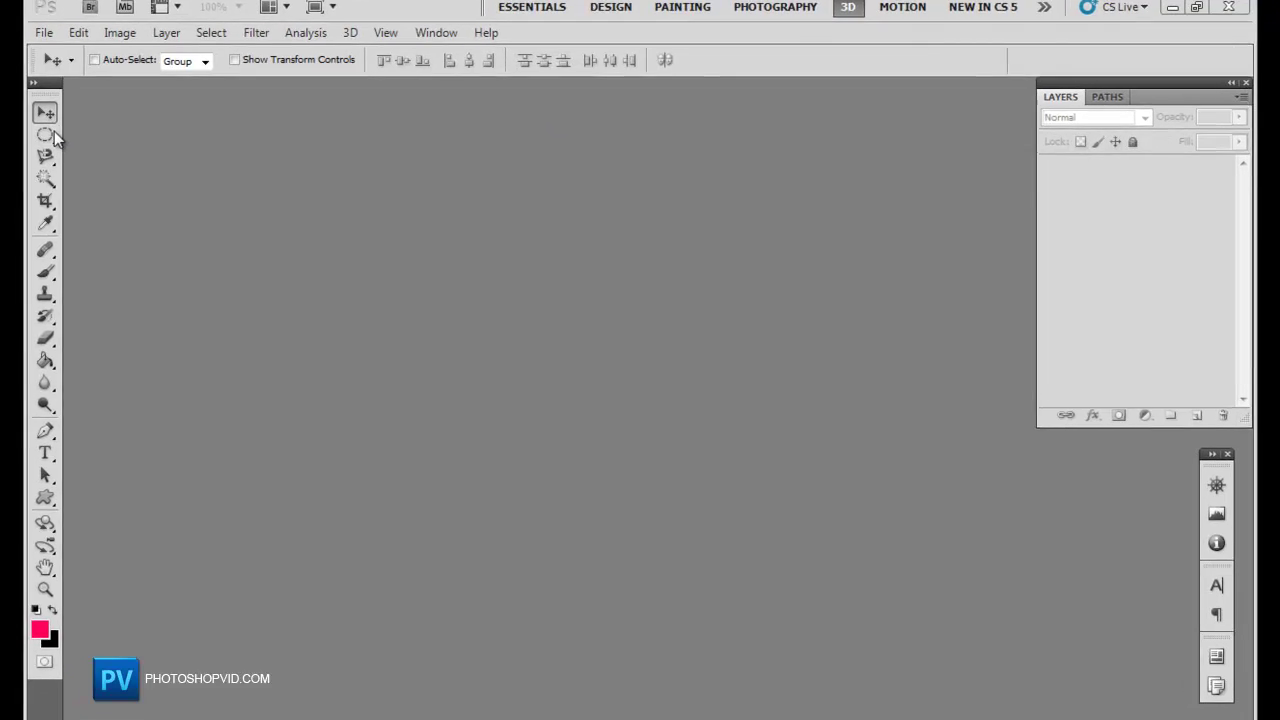
- Create a new 500 by 500 pixel transparent document at 75 pixels/inch in 16 bit RGB Color
{"action": "left_click", "coordinate": [22, 20]}
{"action": "left_click", "coordinate": [30, 37]}
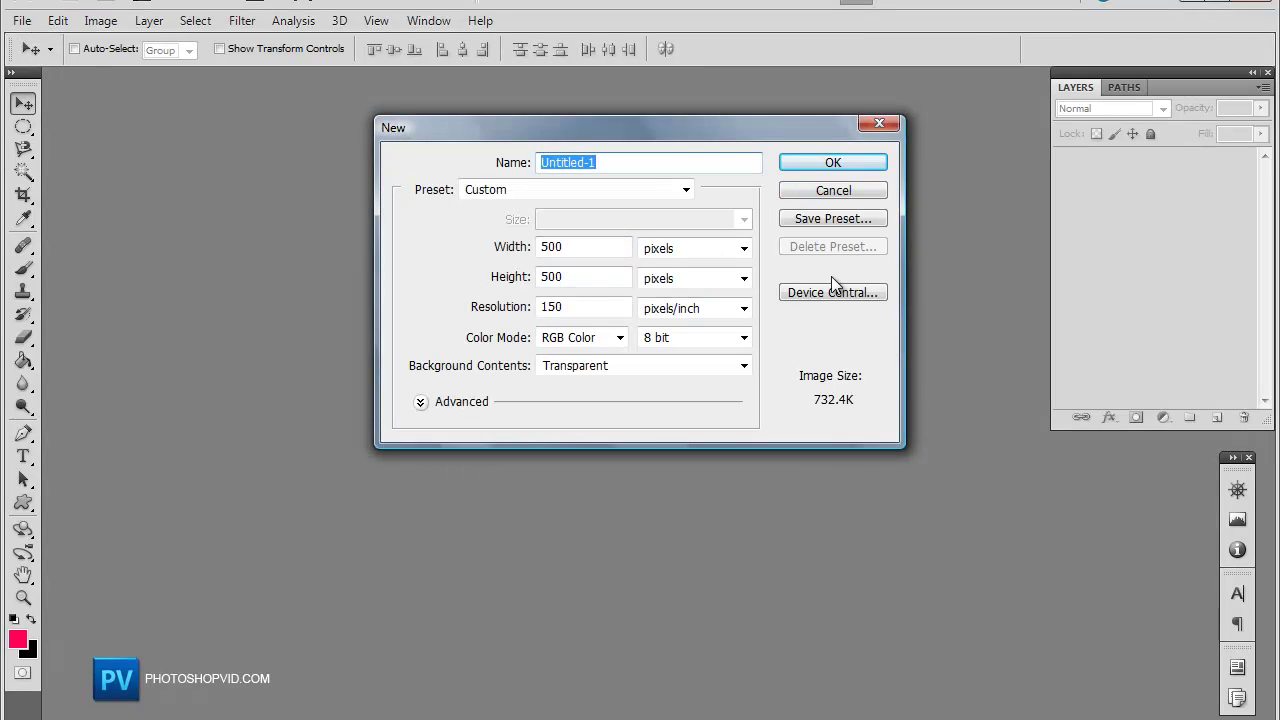
{"action": "double_click", "coordinate": [603, 311]}
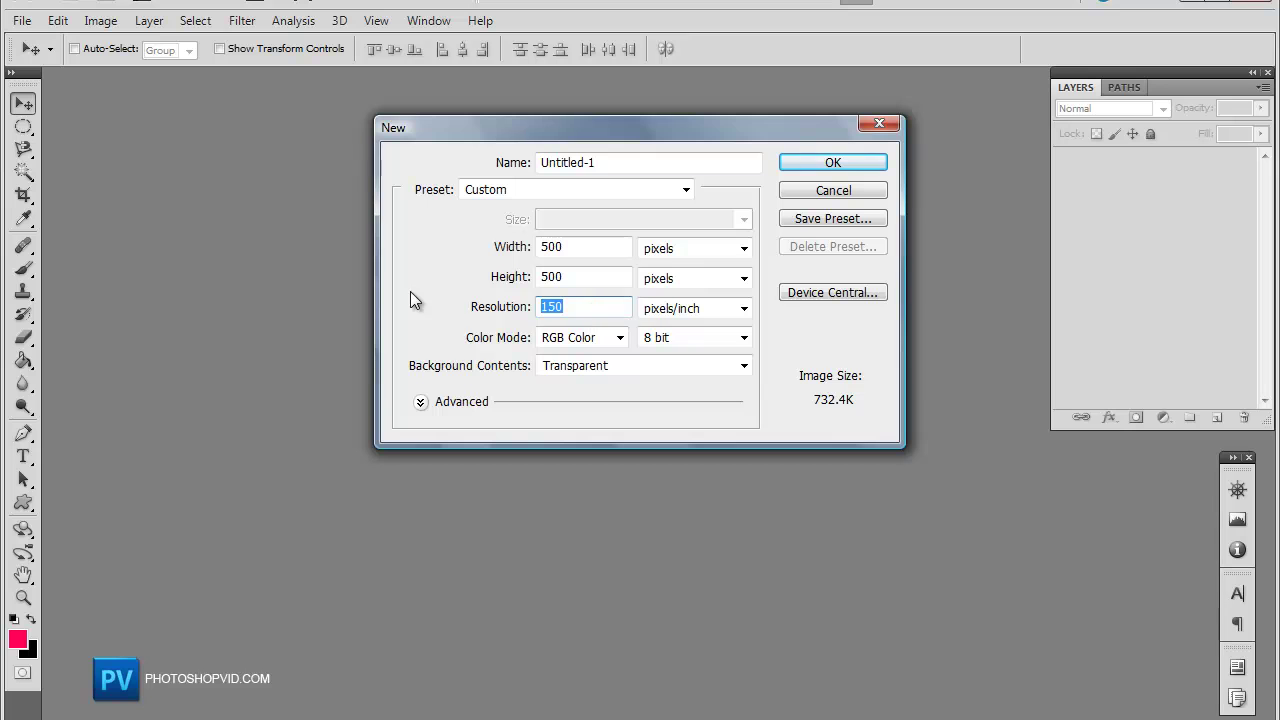
{"action": "type", "text": "75"}
{"action": "left_click", "coordinate": [749, 338]}
{"action": "left_click", "coordinate": [715, 389]}
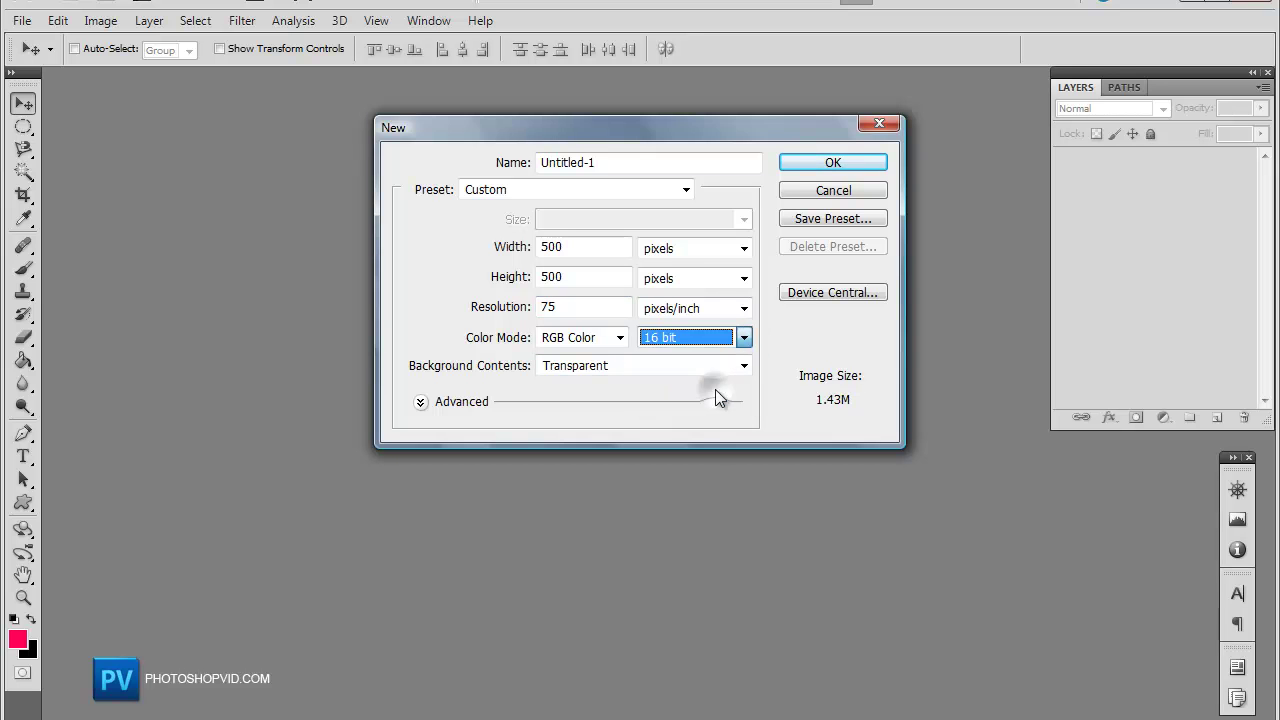
{"action": "left_click", "coordinate": [866, 160]}
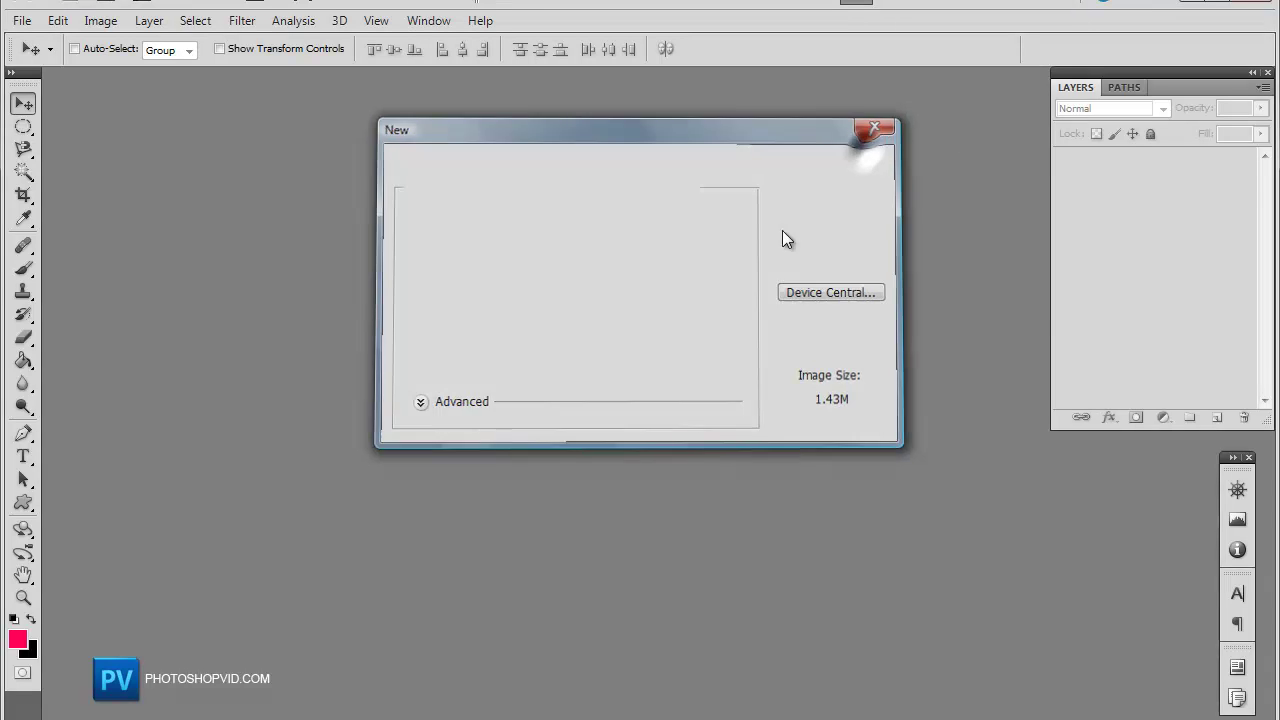
- Fill the whole canvas of Layer 1 with near-black #070707 using the Paint Bucket
{"action": "left_click", "coordinate": [23, 361]}
{"action": "left_click", "coordinate": [796, 662]}
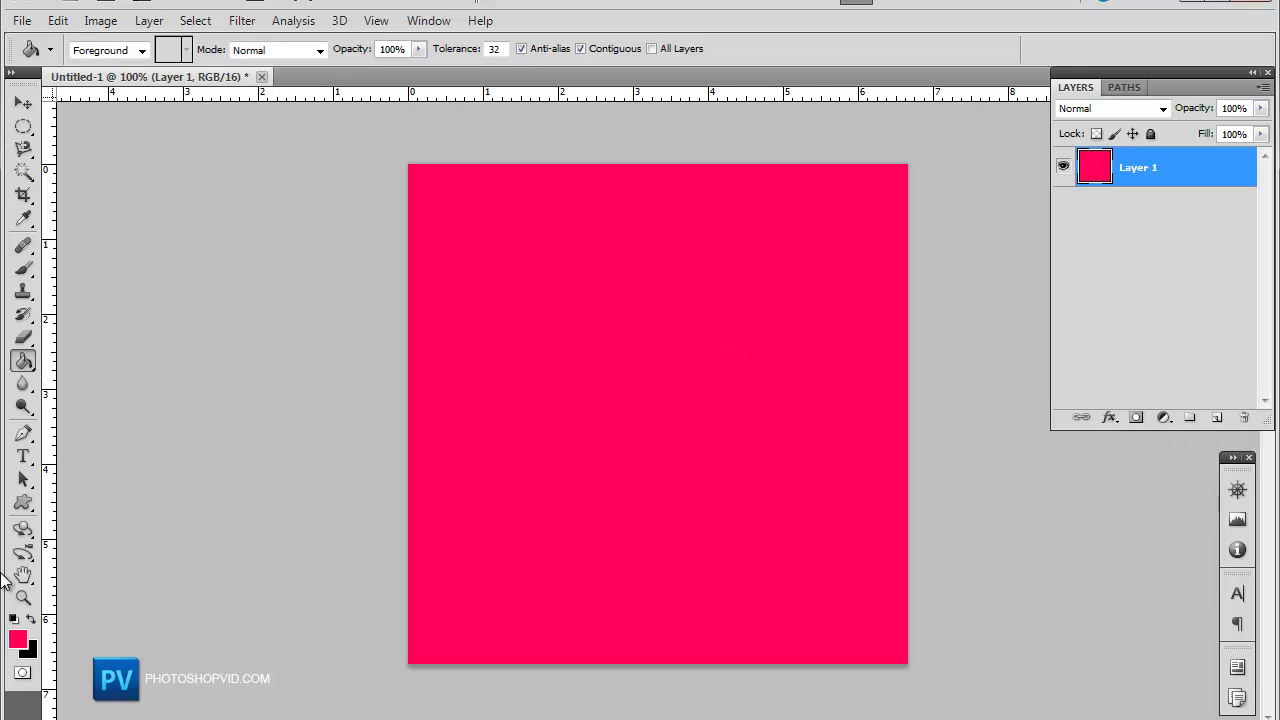
{"action": "left_click", "coordinate": [31, 620]}
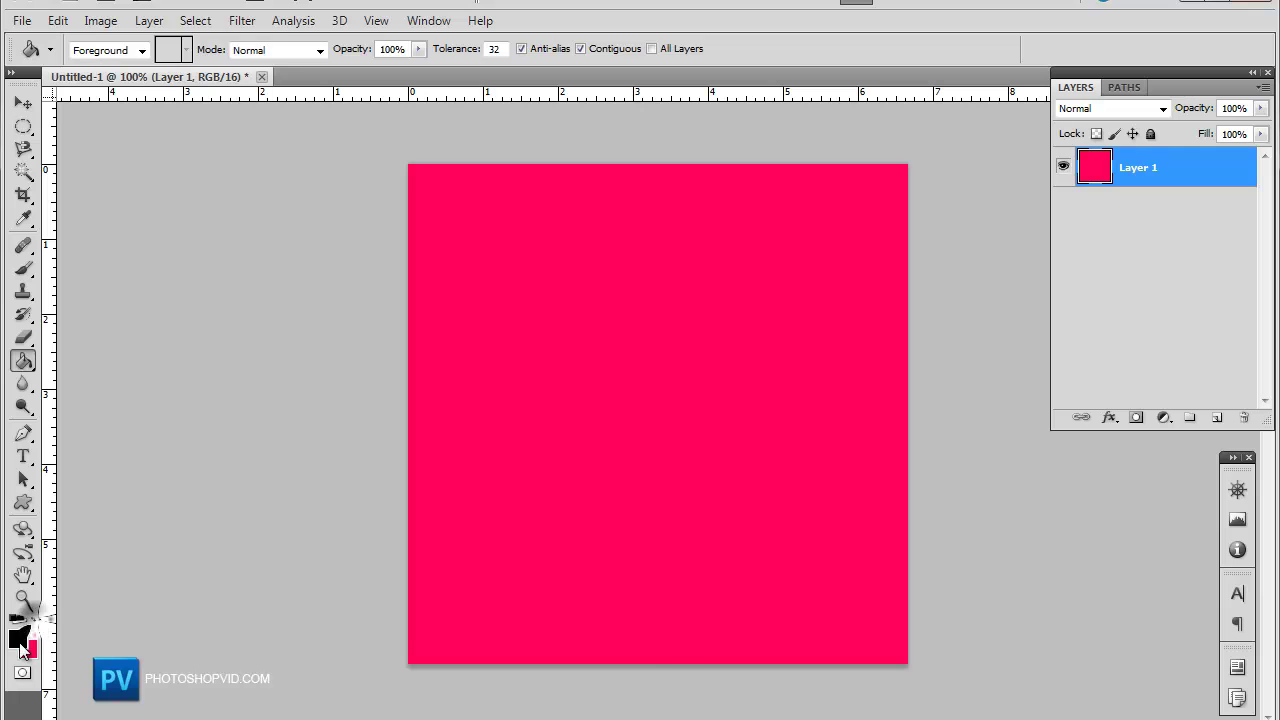
{"action": "left_click", "coordinate": [17, 638]}
{"action": "left_click_drag", "start_coordinate": [129, 636], "coordinate": [140, 646]}
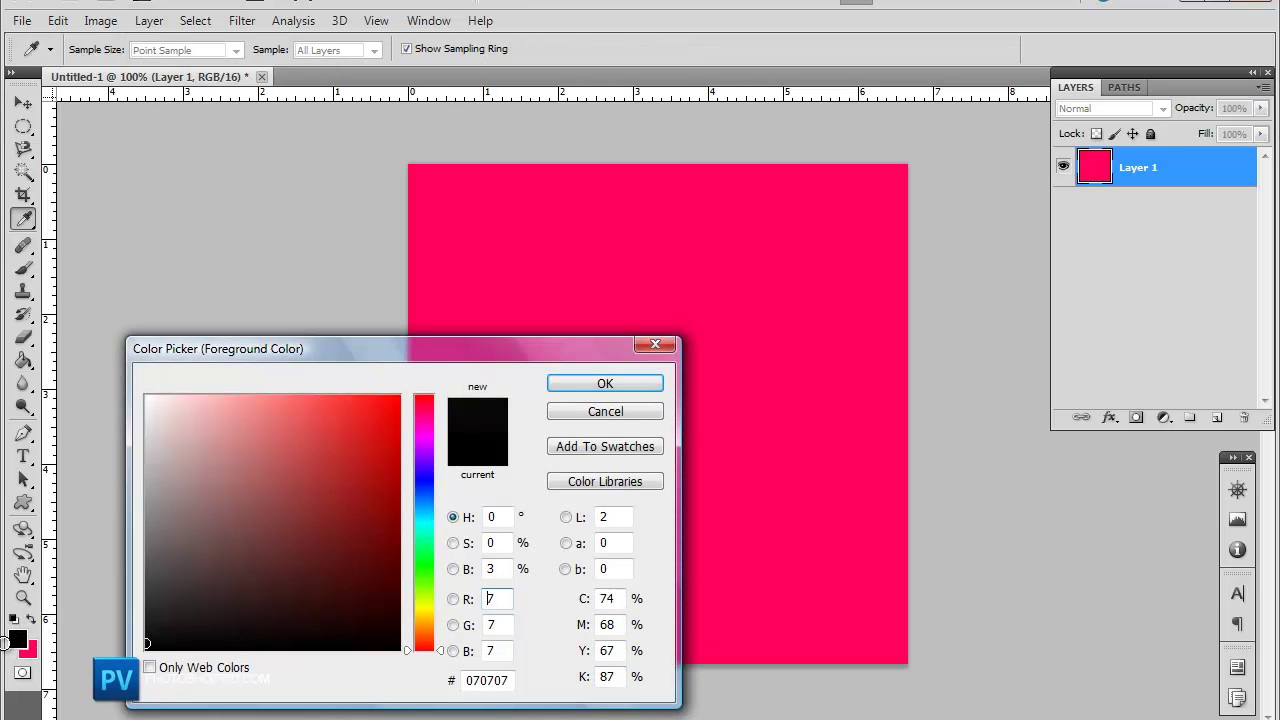
{"action": "left_click", "coordinate": [605, 384]}
{"action": "key", "text": "g"}
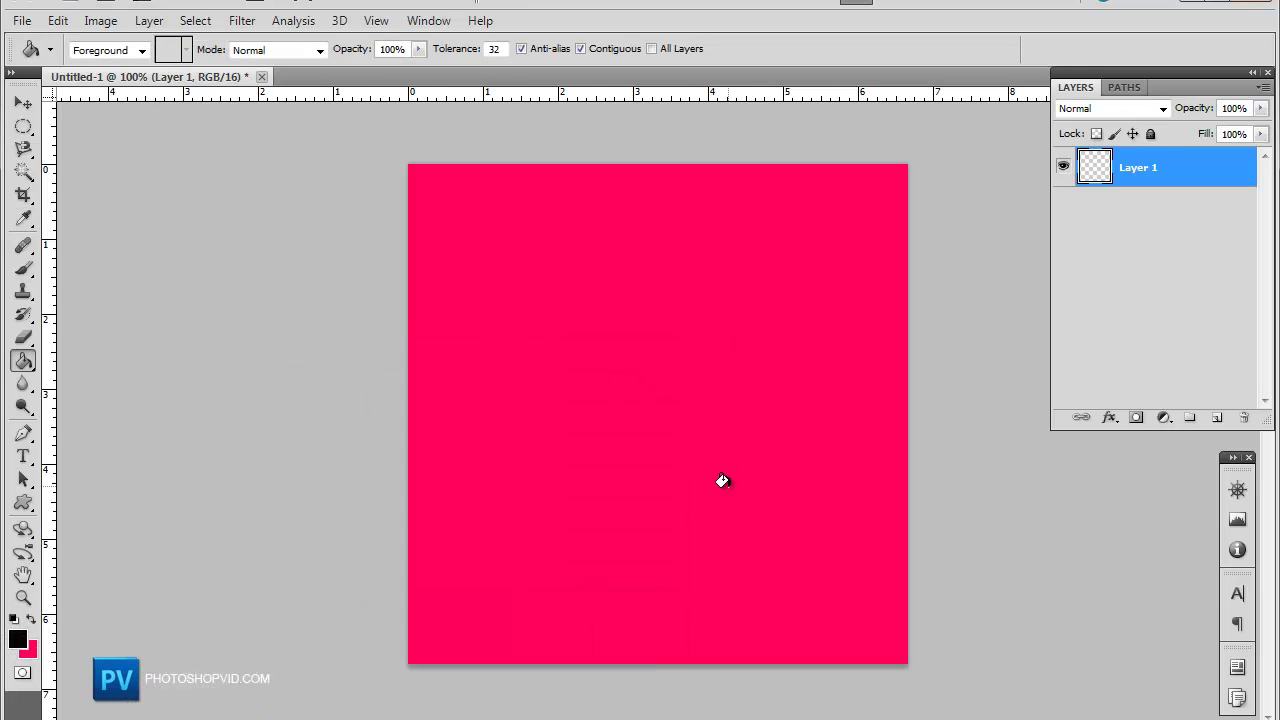
{"action": "left_click", "coordinate": [725, 481]}
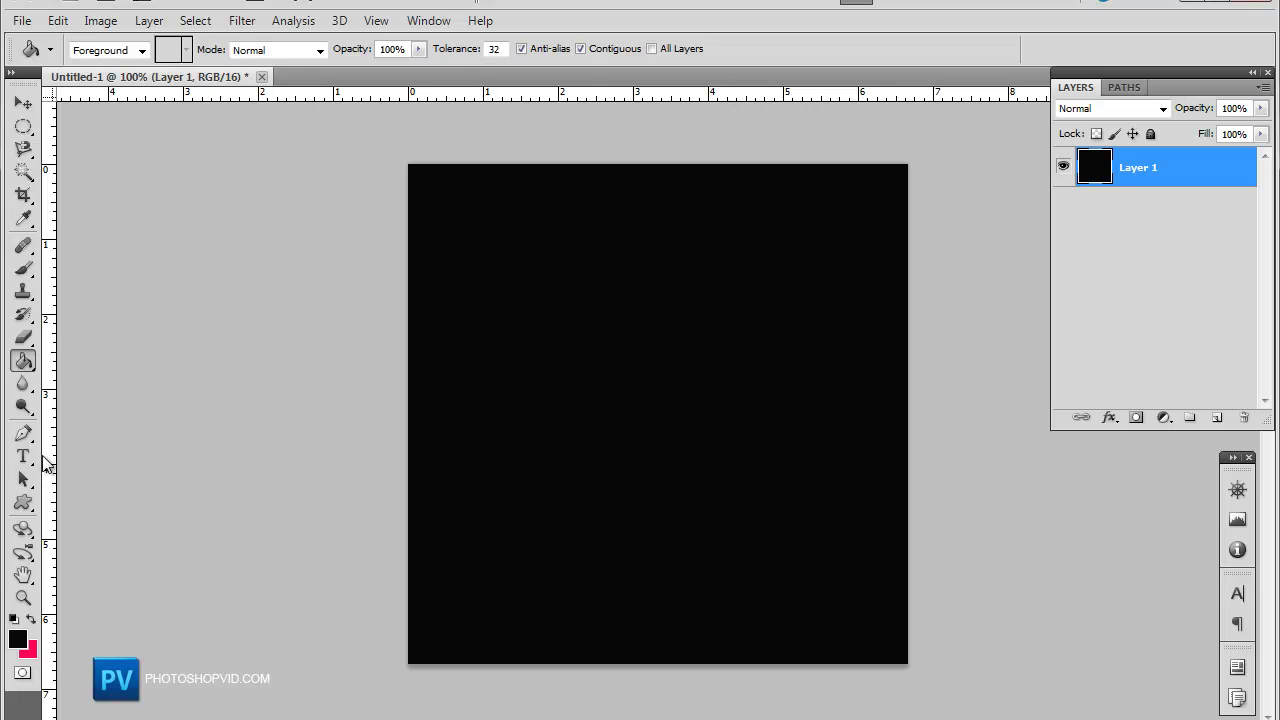
- Activate the Custom Shape tool and choose the grass shape with several thin blades
{"action": "left_click", "coordinate": [22, 505]}
{"action": "left_click", "coordinate": [17, 507]}
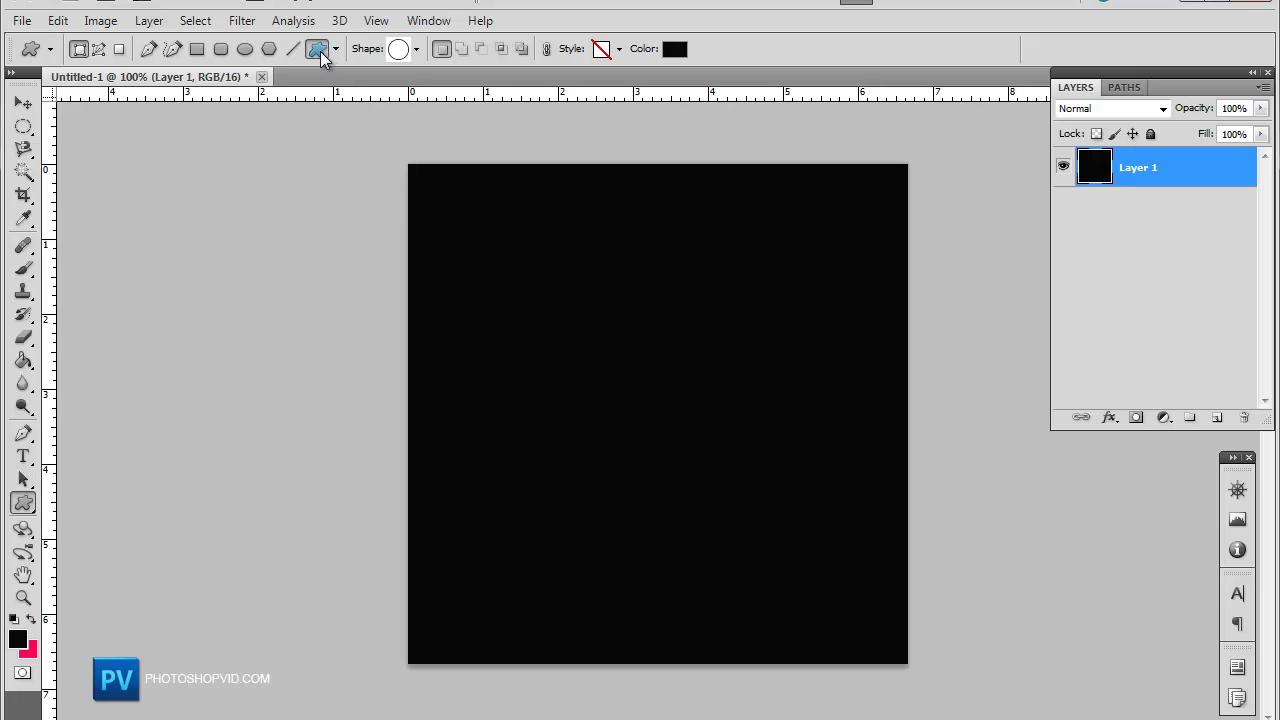
{"action": "left_click", "coordinate": [417, 50]}
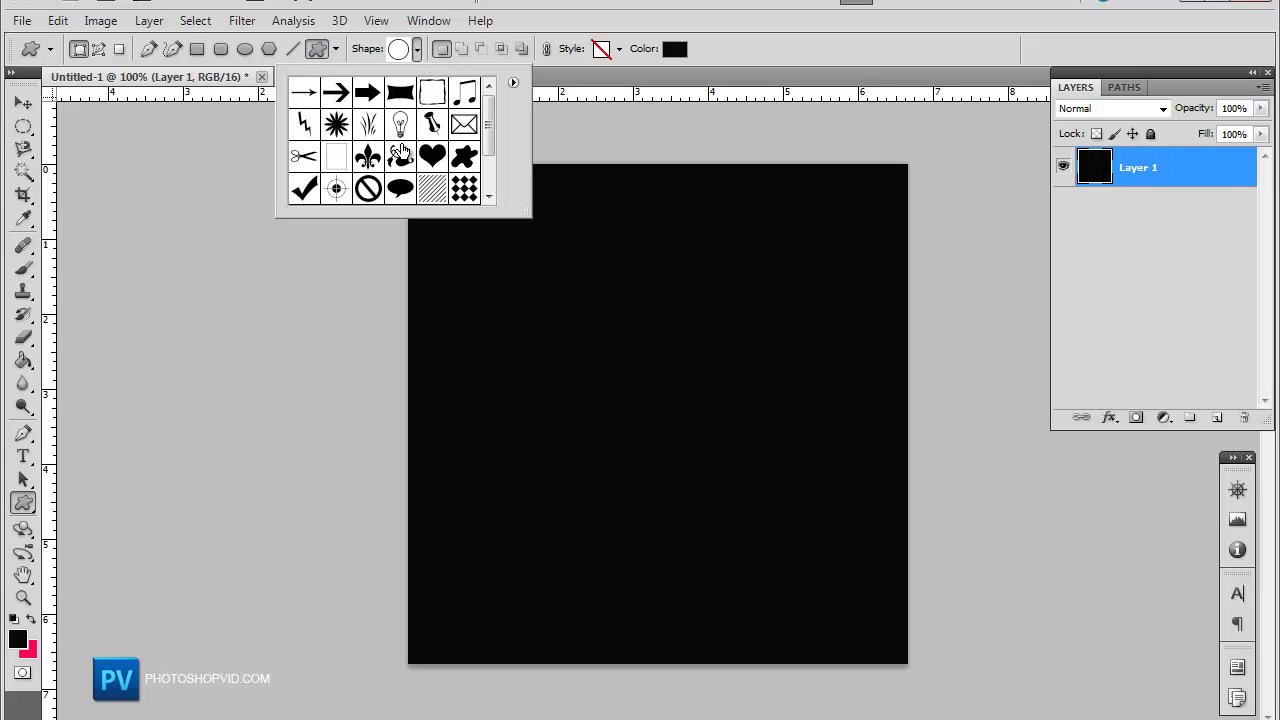
{"action": "scroll", "coordinate": [440, 148], "scroll_direction": "down", "scroll_amount": 2}
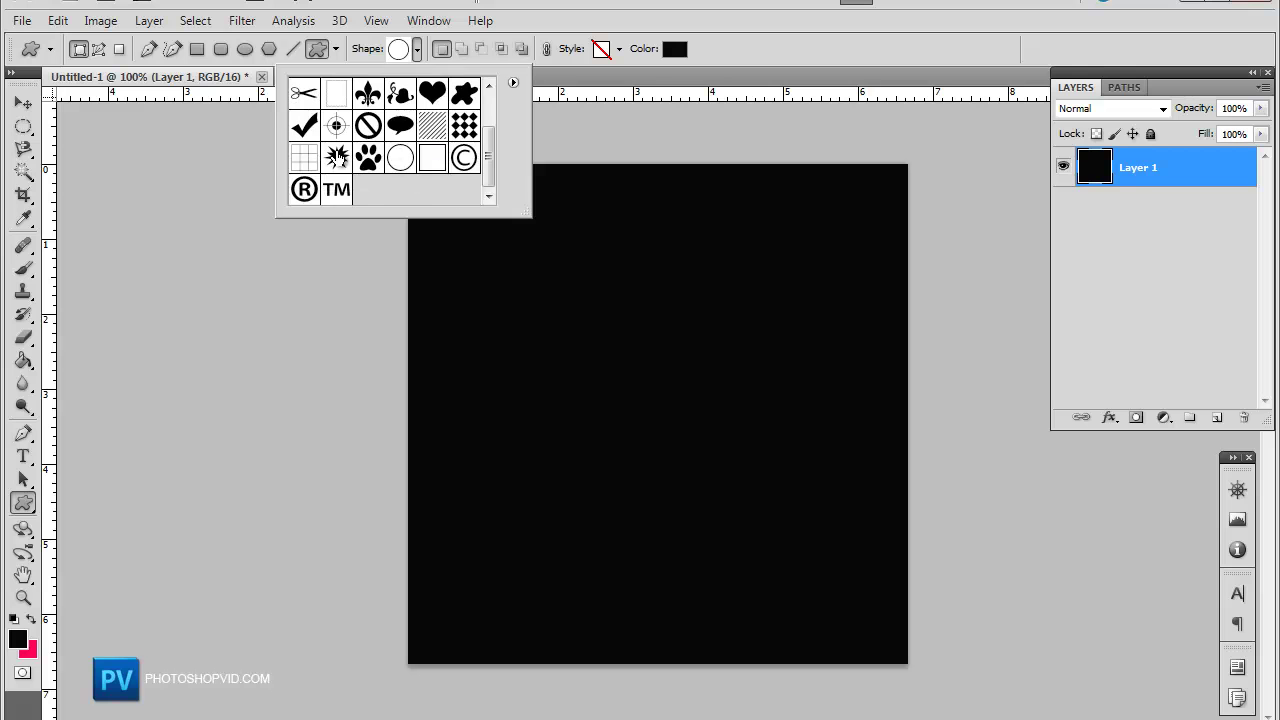
{"action": "scroll", "coordinate": [345, 156], "scroll_direction": "up", "scroll_amount": 1}
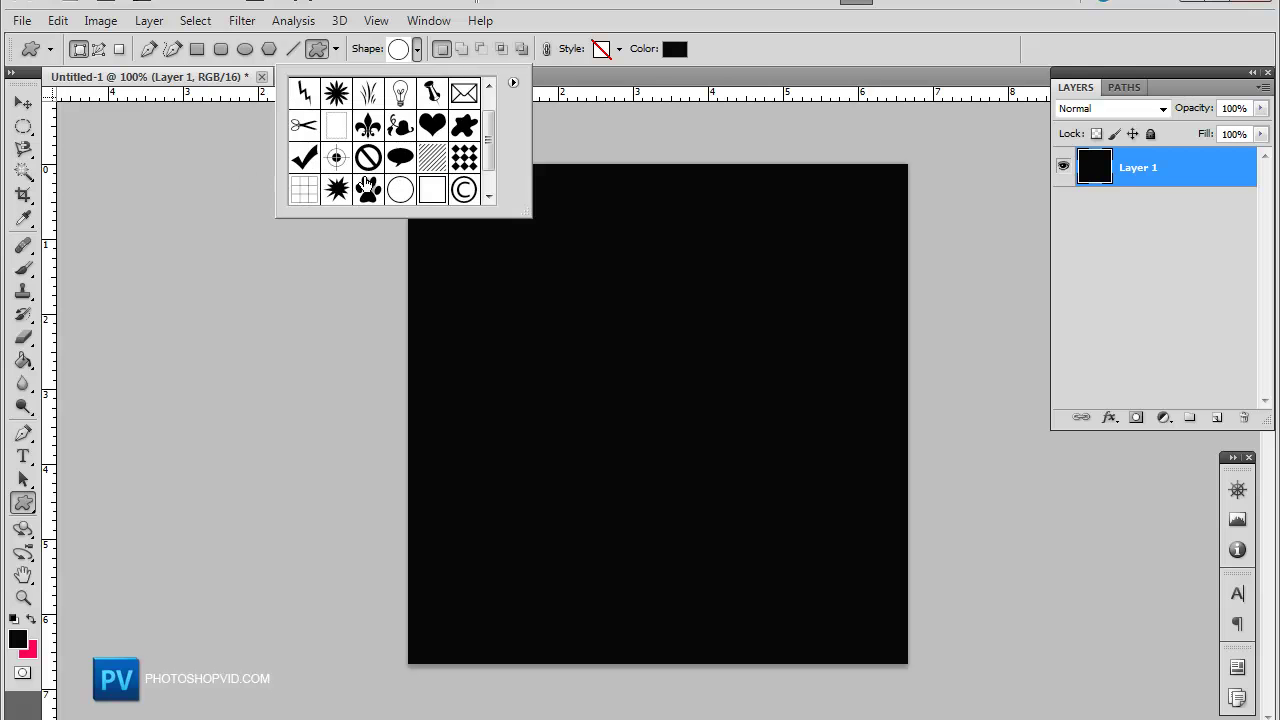
{"action": "scroll", "coordinate": [367, 185], "scroll_direction": "up", "scroll_amount": 1}
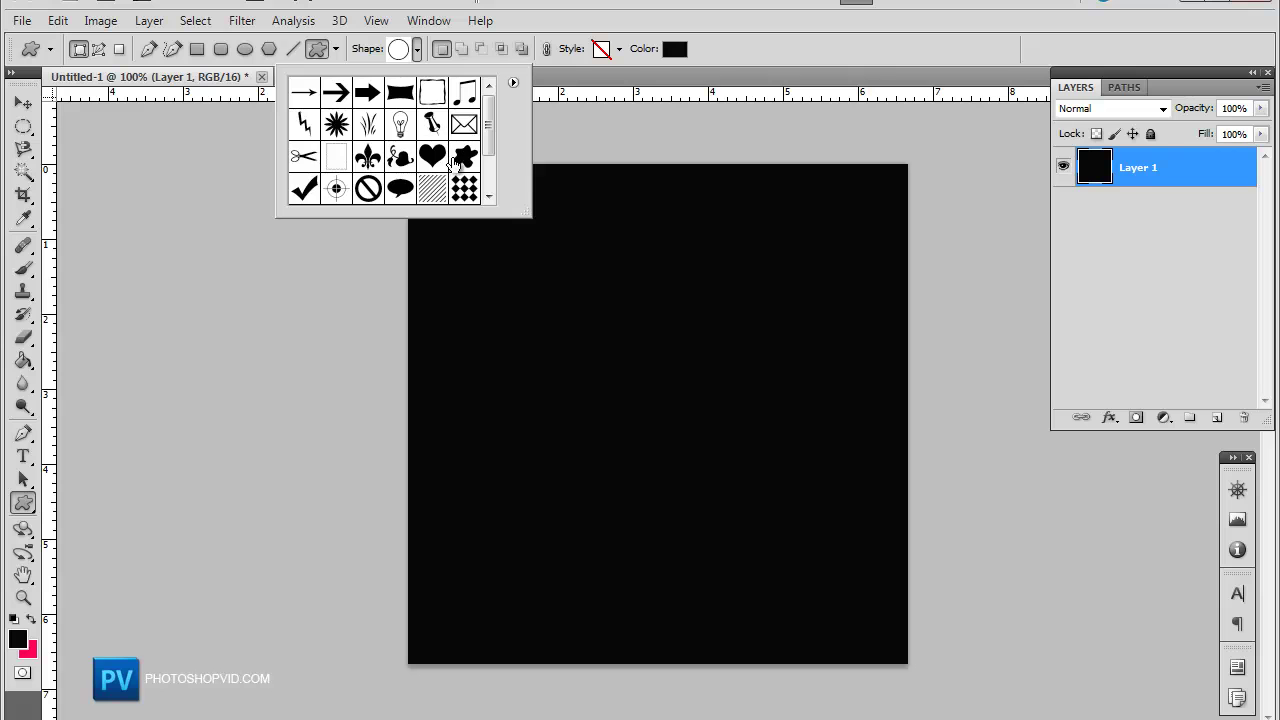
{"action": "left_click", "coordinate": [372, 127]}
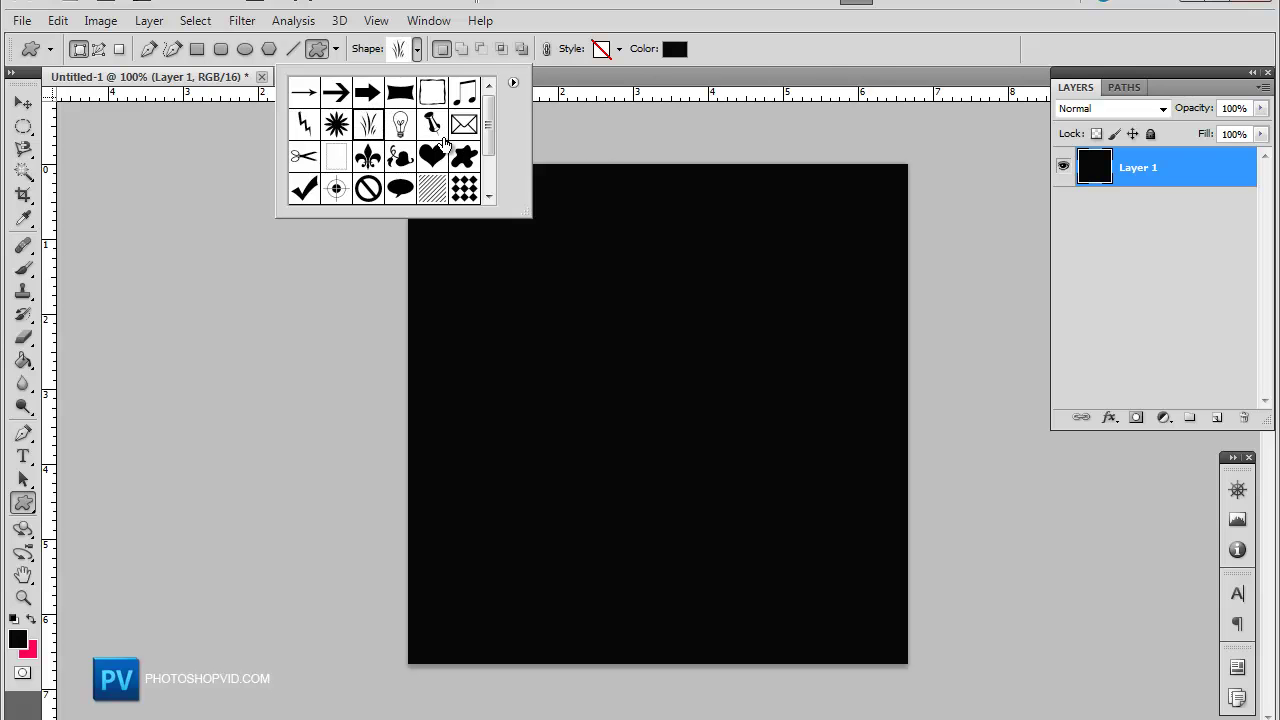
{"action": "scroll", "coordinate": [445, 143], "scroll_direction": "down", "scroll_amount": 1}
{"action": "scroll", "coordinate": [455, 151], "scroll_direction": "up", "scroll_amount": 1}
{"action": "scroll", "coordinate": [400, 150], "scroll_direction": "down", "scroll_amount": 3}
{"action": "scroll", "coordinate": [400, 145], "scroll_direction": "up", "scroll_amount": 3}
{"action": "key", "text": "Escape"}
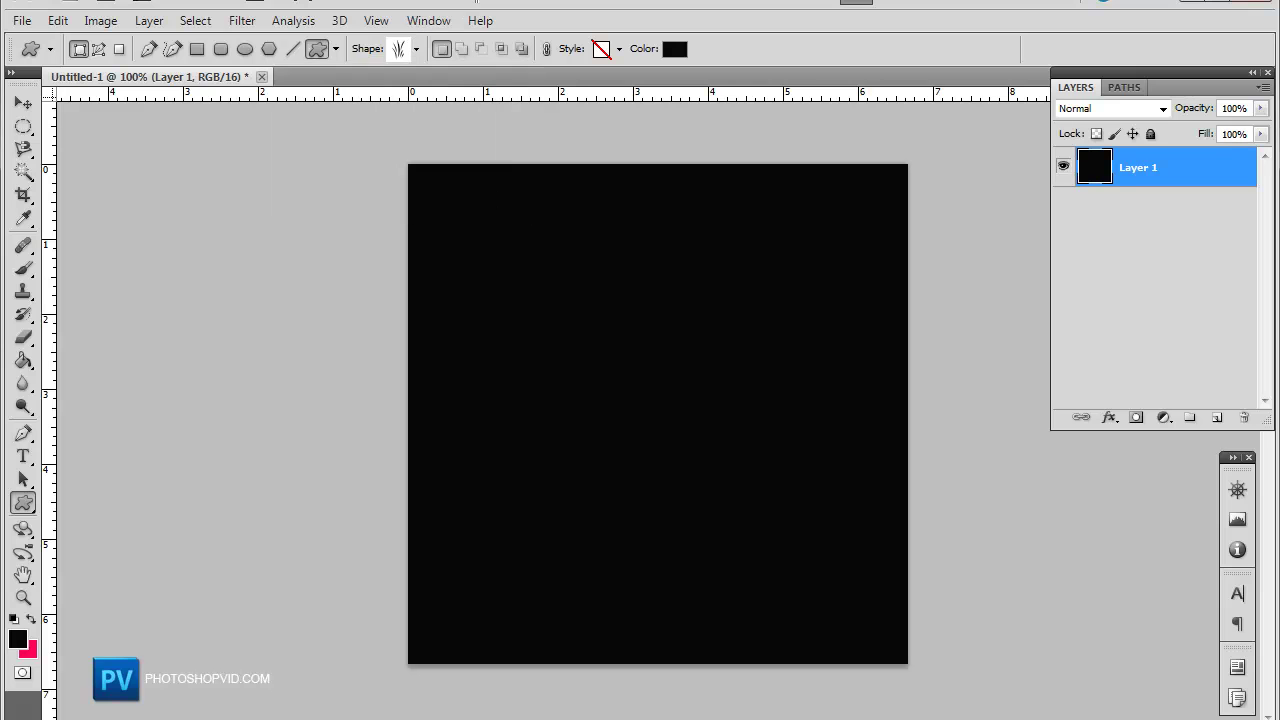
{"action": "left_click", "coordinate": [401, 55]}
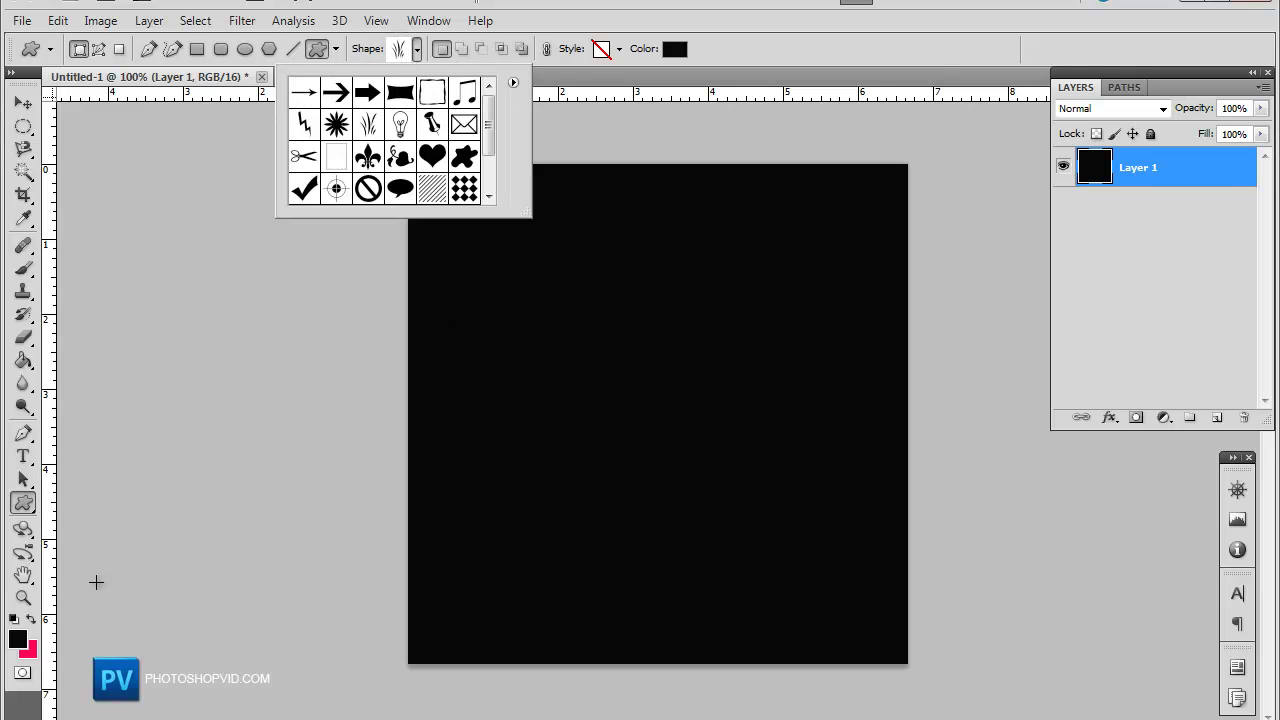
{"action": "left_click", "coordinate": [17, 639]}
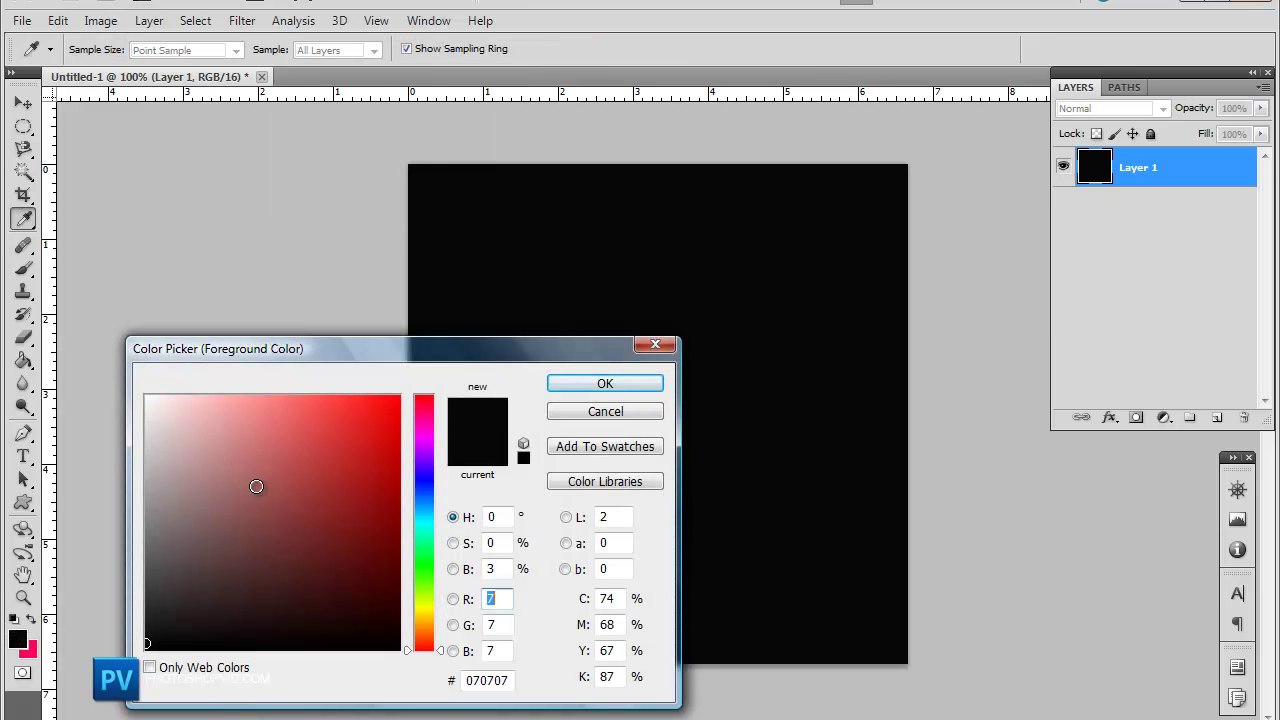
{"action": "left_click", "coordinate": [630, 414]}
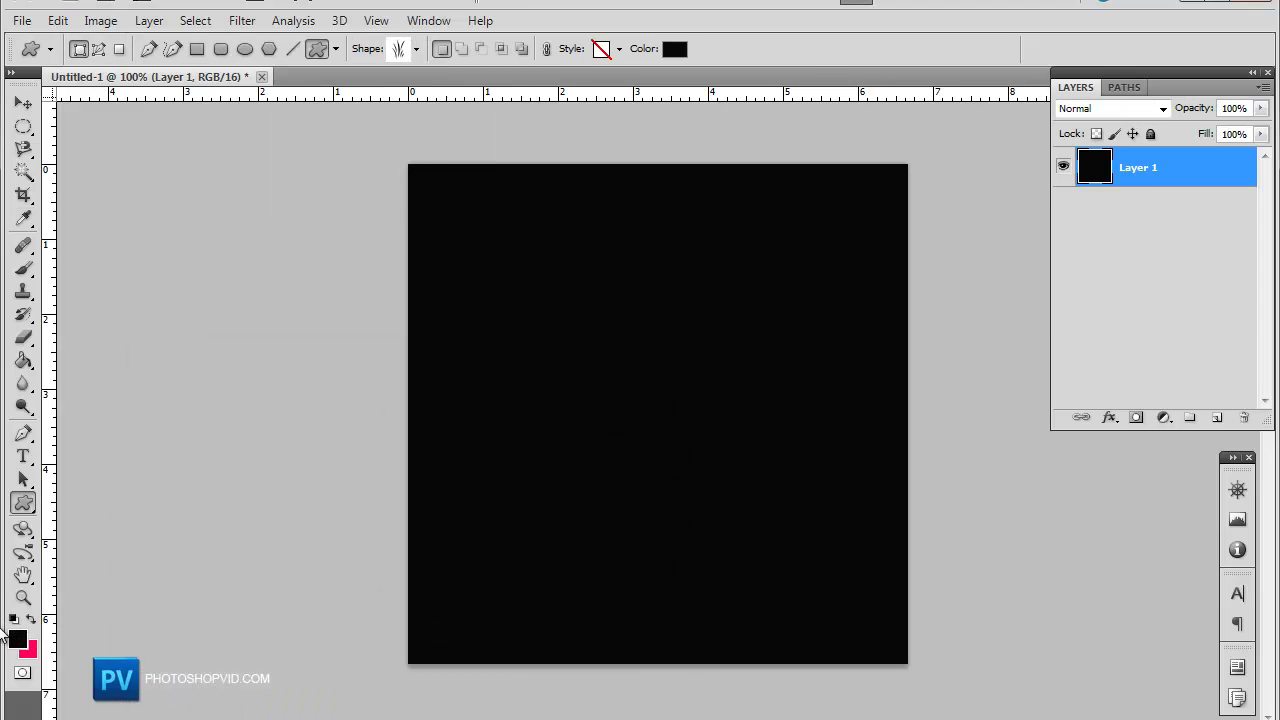
- Make the background colour bright yellow, with hue 59°
{"action": "left_click", "coordinate": [17, 639]}
{"action": "left_click", "coordinate": [424, 608]}
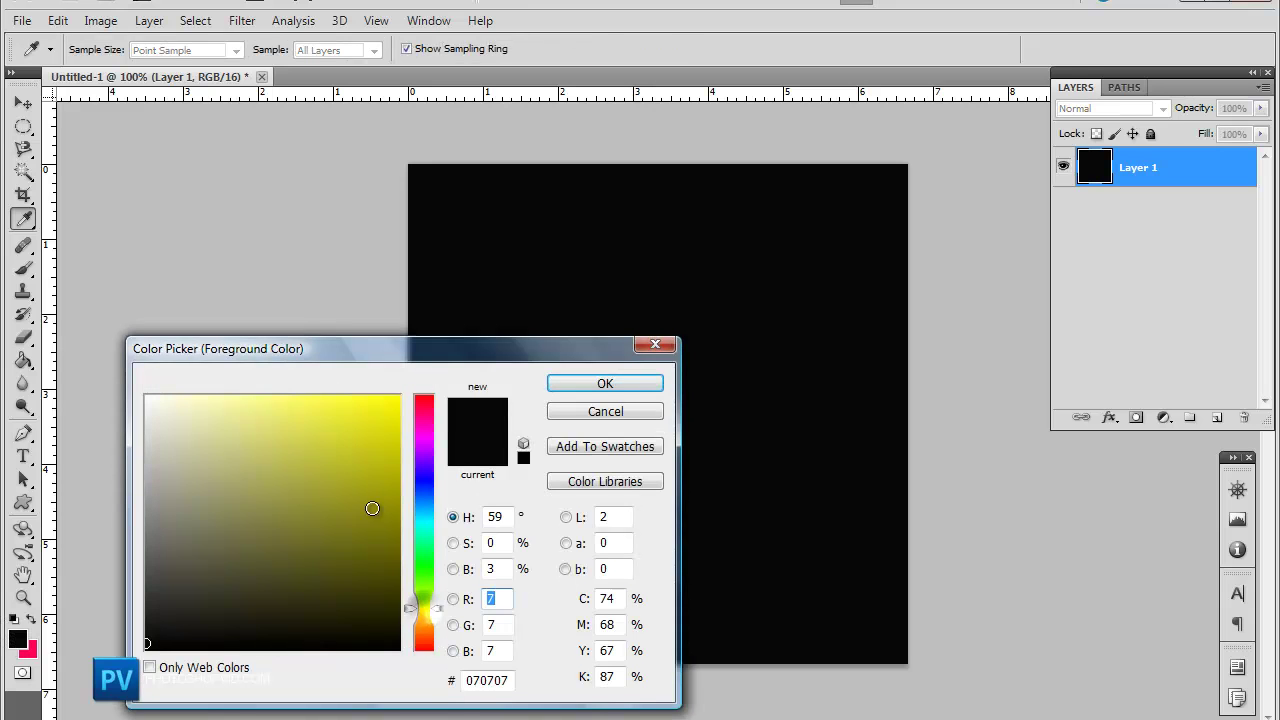
{"action": "left_click", "coordinate": [398, 397]}
{"action": "left_click", "coordinate": [602, 384]}
{"action": "left_click", "coordinate": [31, 620]}
- Set the foreground colour to bright orange and draw a grass shape, about 1.6 by 2.4 inches, in the canvas's upper-left area
{"action": "left_click", "coordinate": [19, 634]}
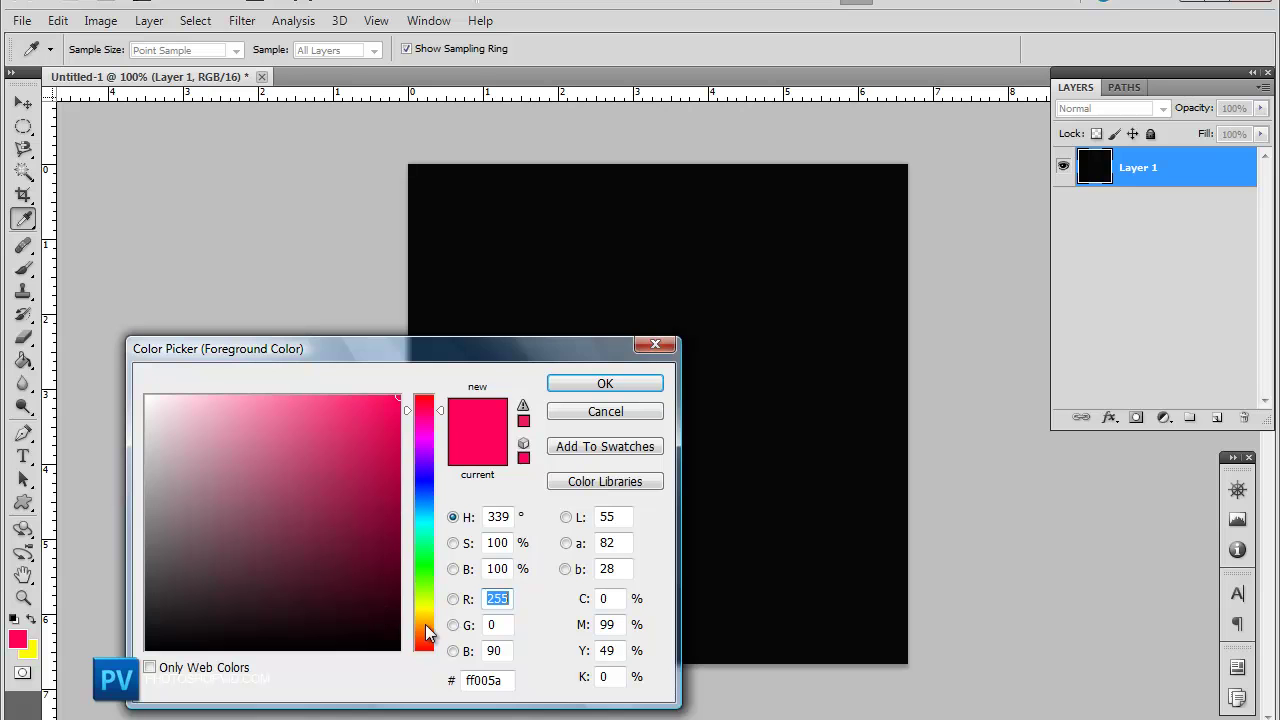
{"action": "left_click", "coordinate": [425, 632]}
{"action": "left_click", "coordinate": [603, 383]}
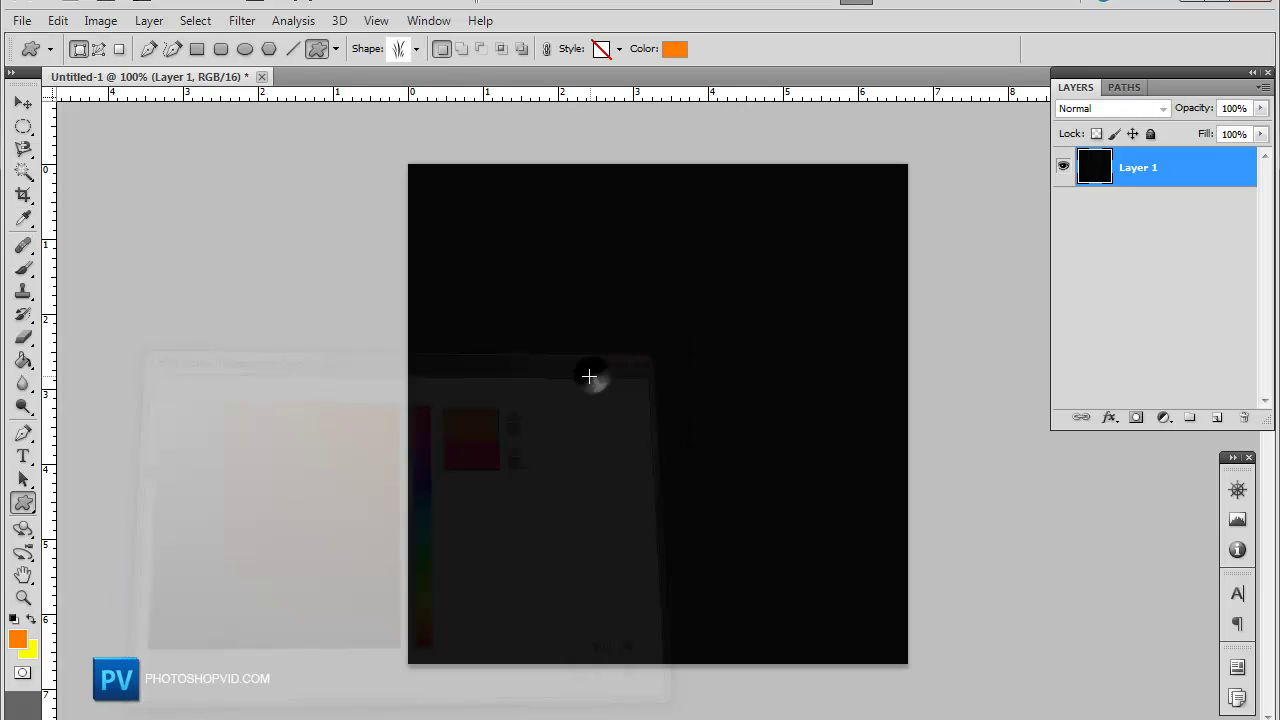
{"action": "left_click_drag", "start_coordinate": [491, 252], "coordinate": [615, 430]}
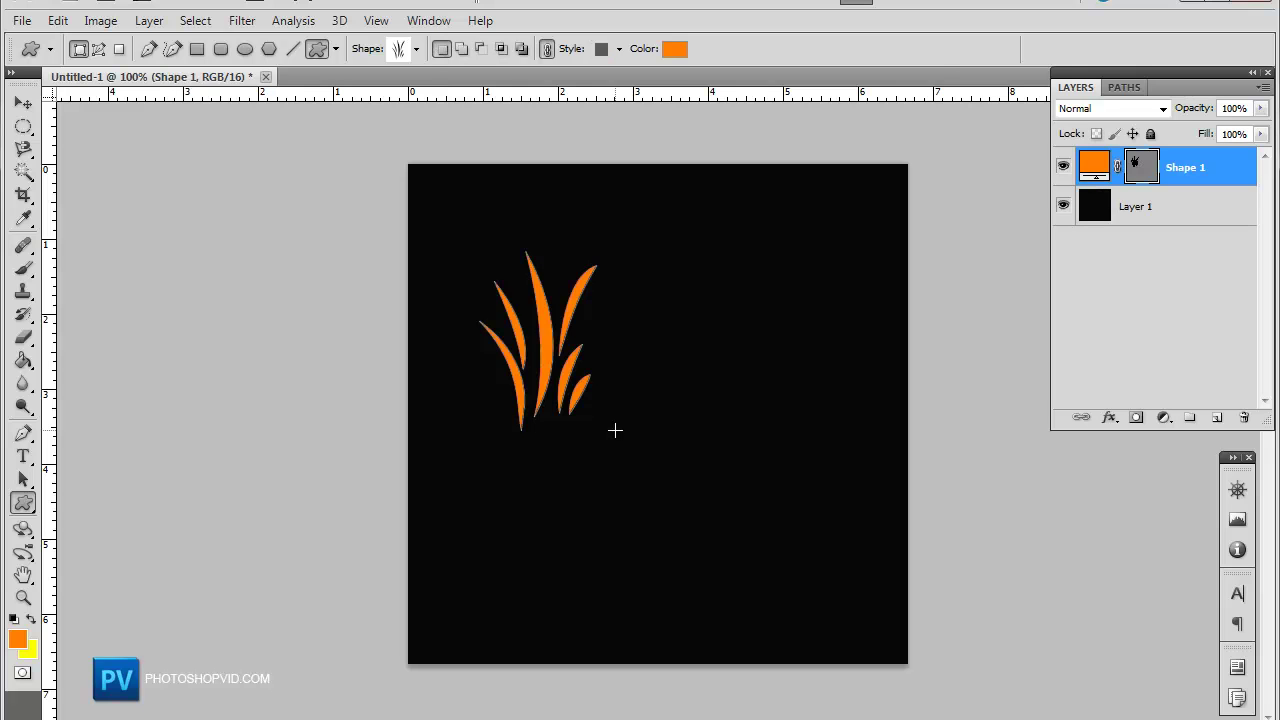
{"action": "left_click", "coordinate": [29, 622]}
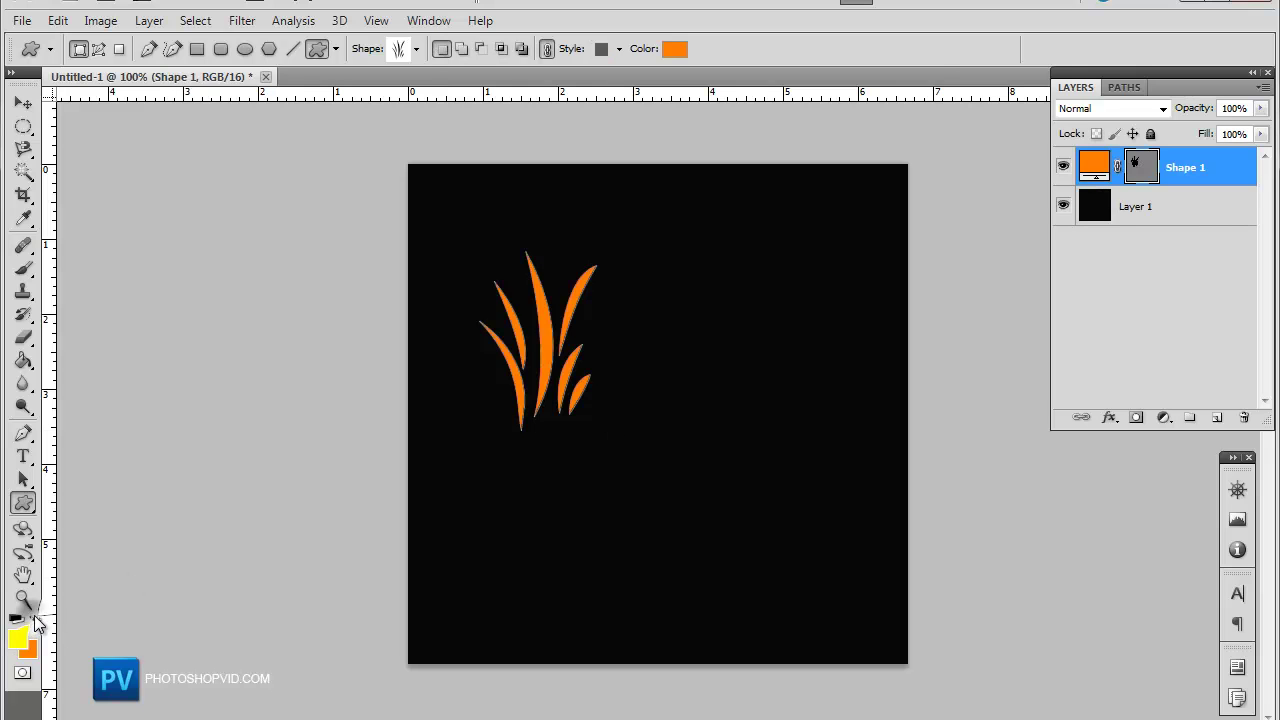
{"action": "left_click_drag", "start_coordinate": [554, 260], "coordinate": [653, 459]}
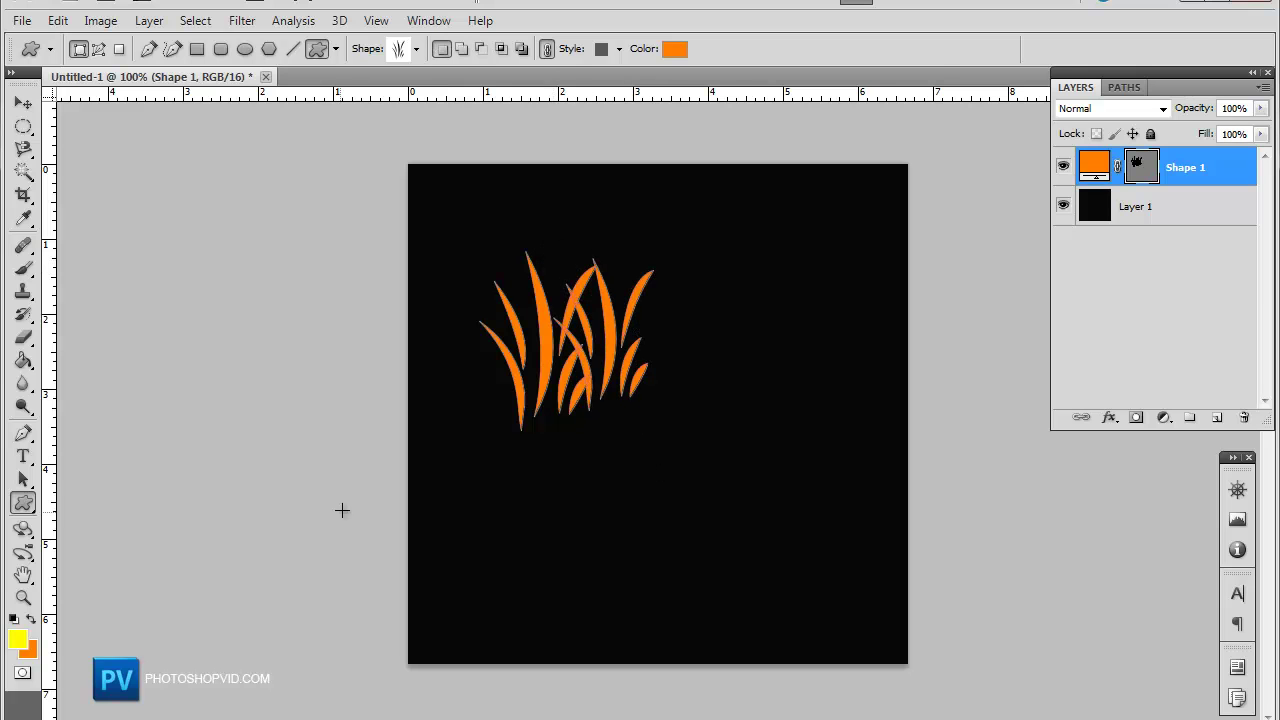
{"action": "key", "text": "Delete"}
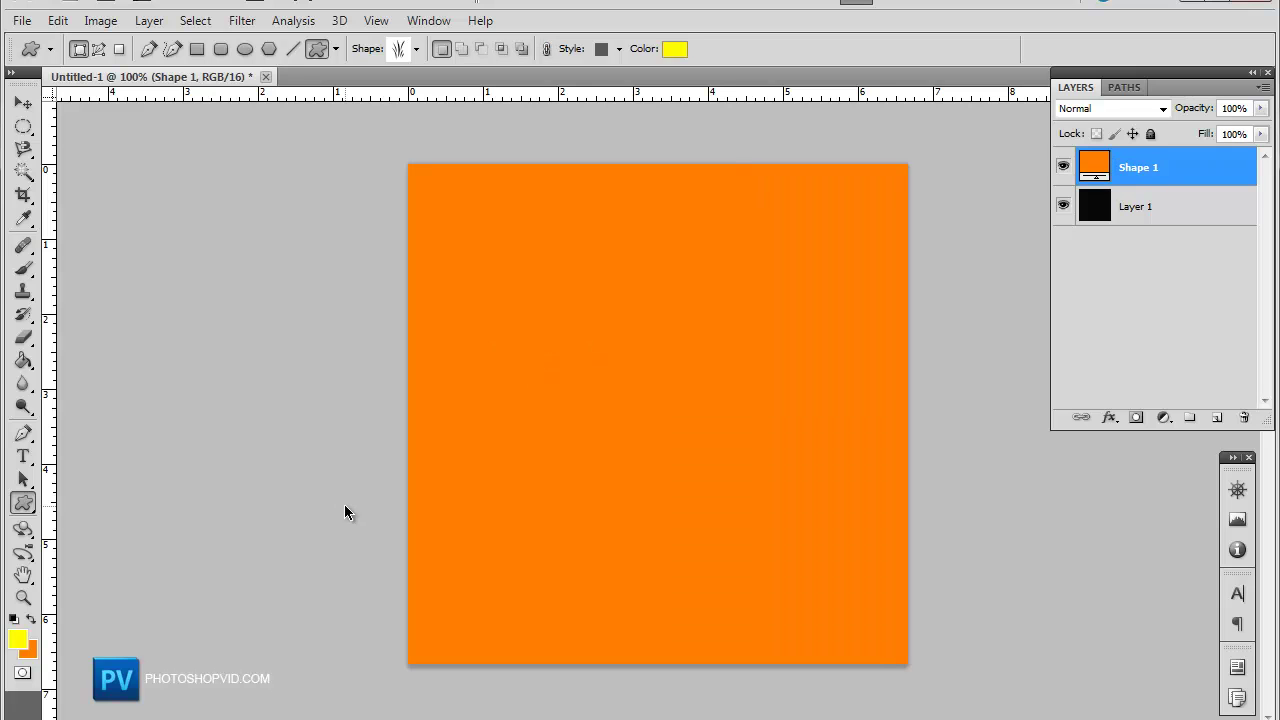
{"action": "key", "text": "ctrl+z"}
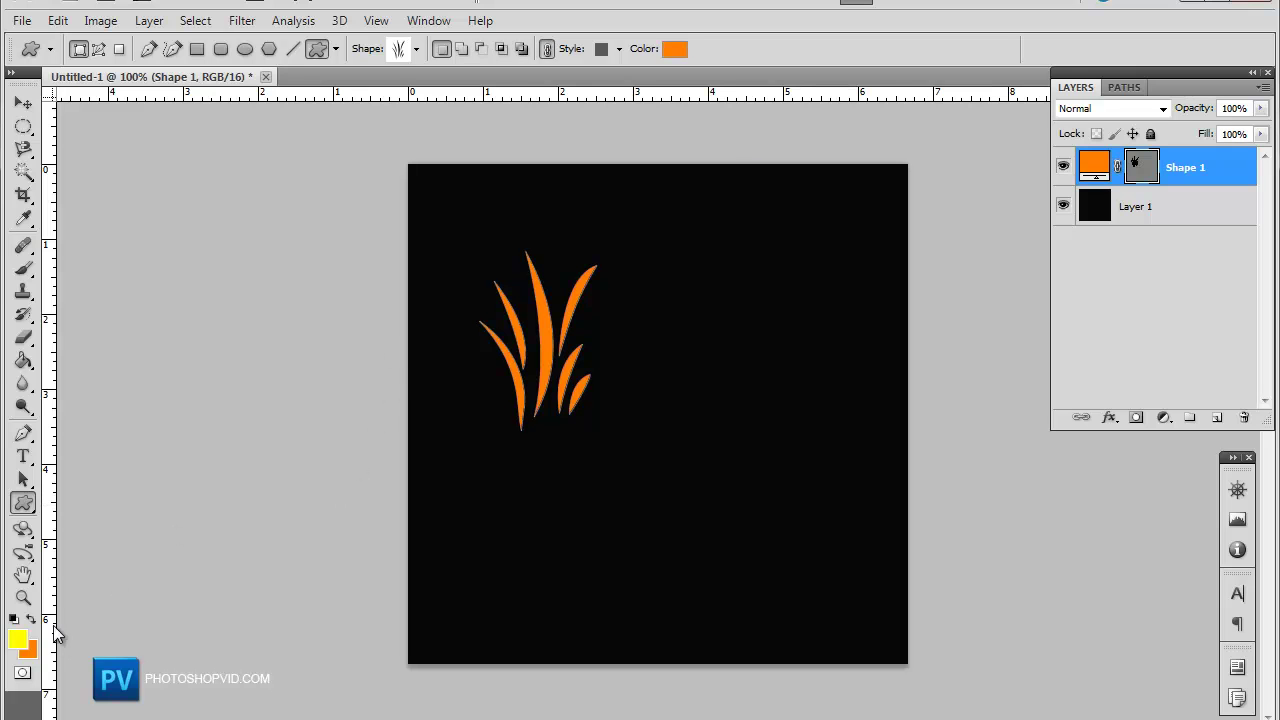
{"action": "left_click", "coordinate": [31, 619]}
{"action": "left_click_drag", "start_coordinate": [543, 264], "coordinate": [645, 500]}
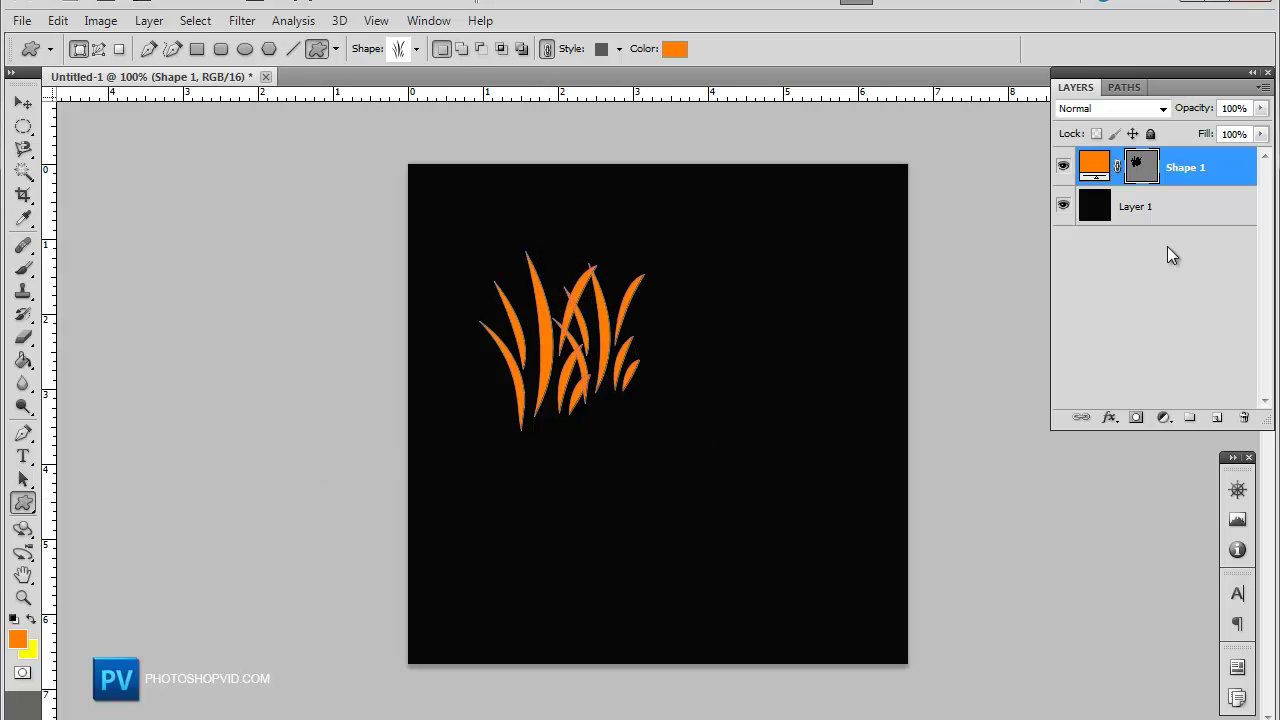
{"action": "key", "text": "ctrl+alt+z"}
{"action": "key", "text": "ctrl+alt+z"}
{"action": "key", "text": "ctrl+alt+z"}
{"action": "key", "text": "ctrl+shift+z"}
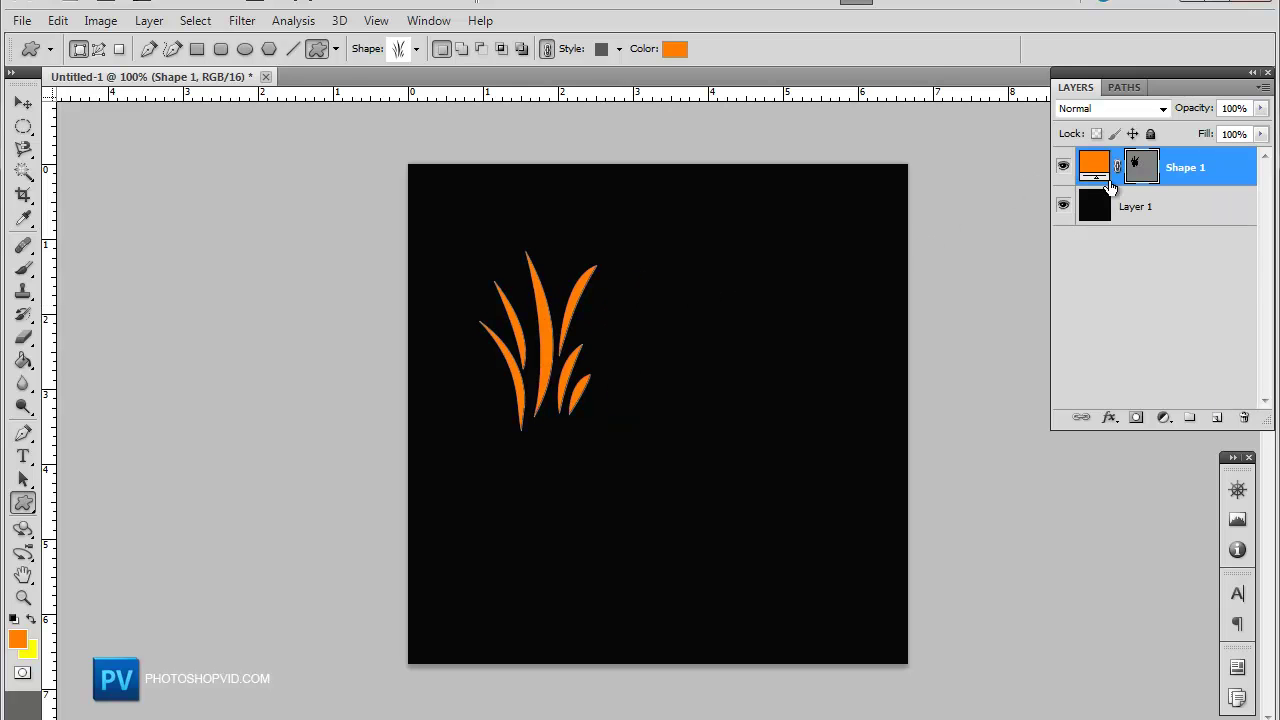
- Rasterize the orange grass layer and draw a separate yellow grass shape, about 1.2 by 1.9 inches, below the orange one
{"action": "right_click", "coordinate": [1159, 172]}
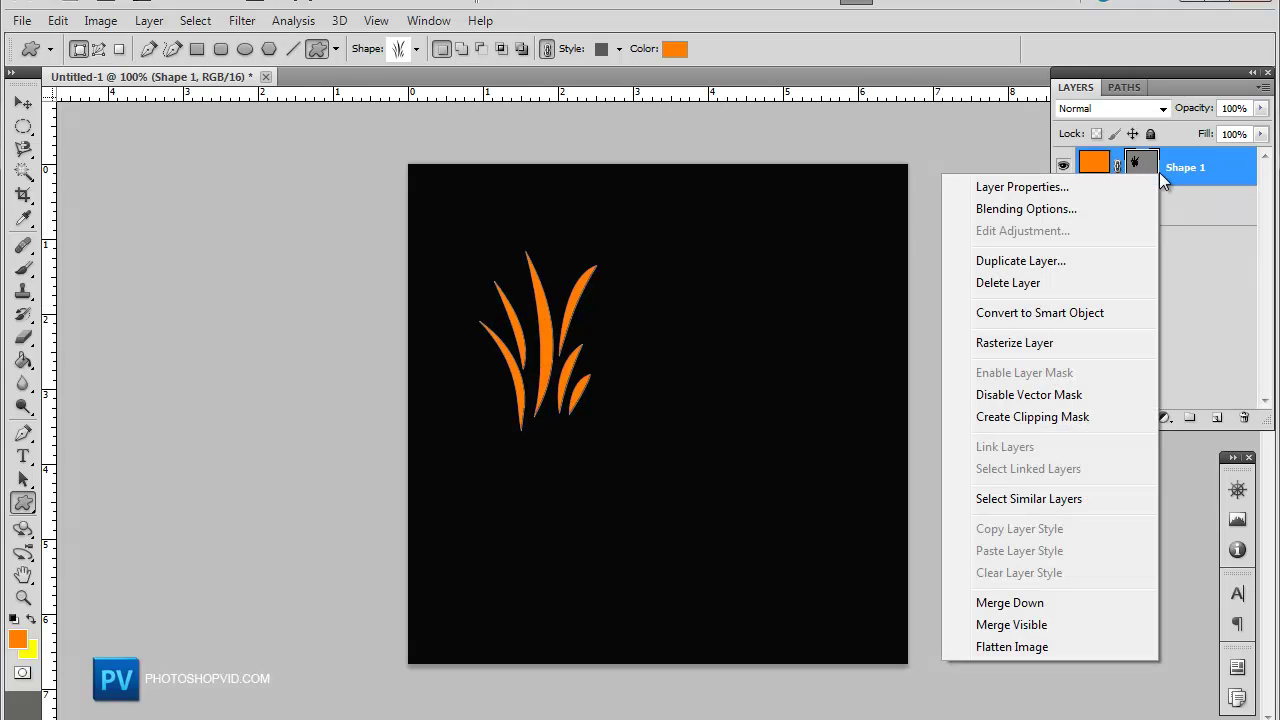
{"action": "left_click", "coordinate": [1098, 342]}
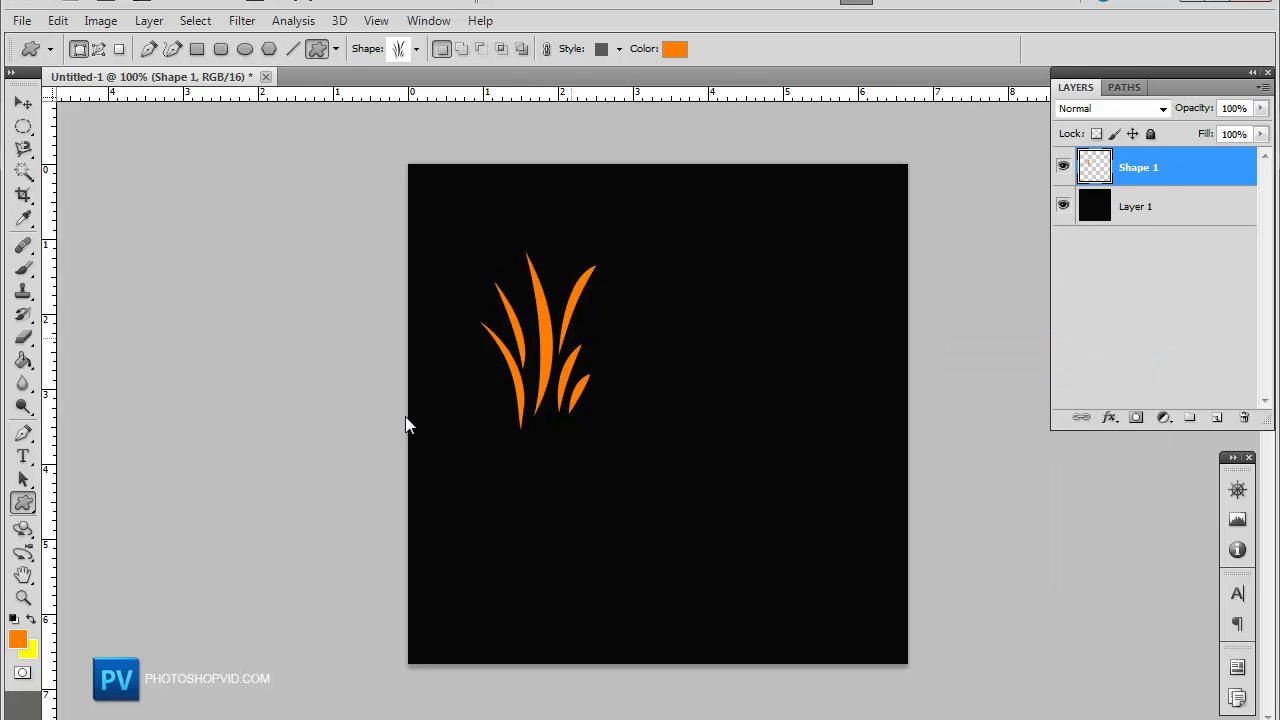
{"action": "left_click", "coordinate": [30, 620]}
{"action": "left_click_drag", "start_coordinate": [549, 486], "coordinate": [743, 632]}
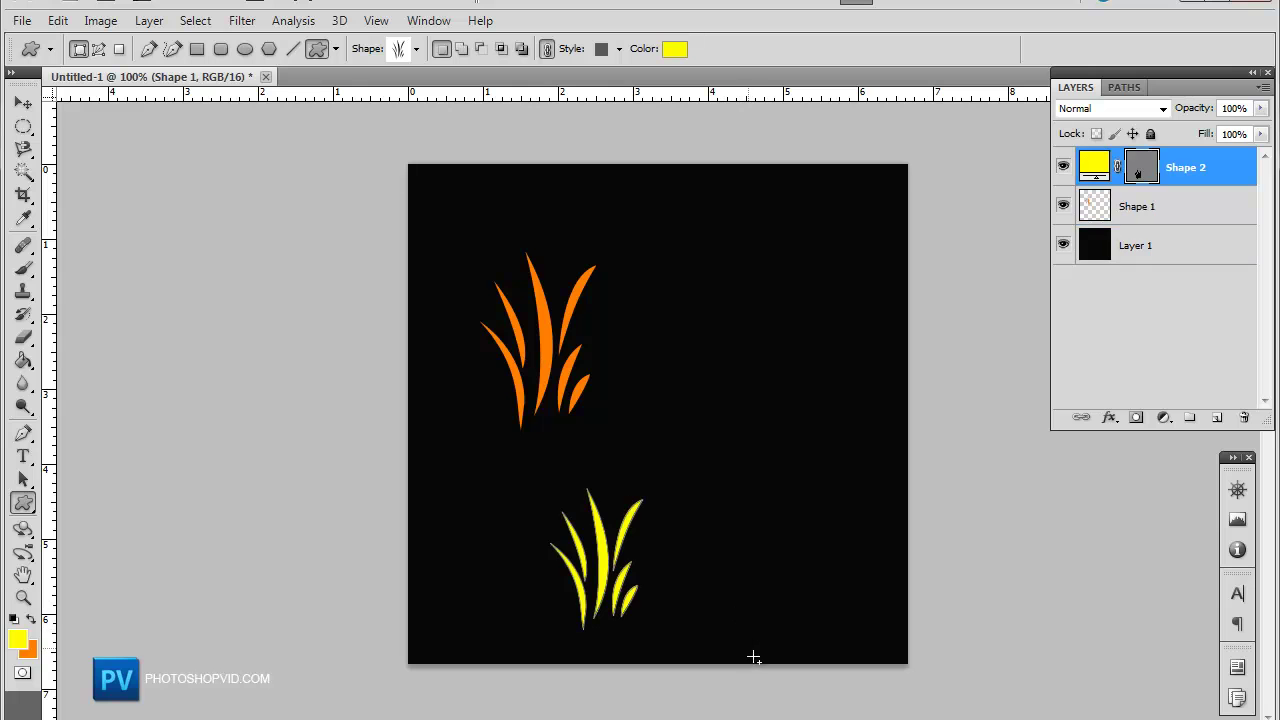
- Rasterize the yellow grass layer, Shape 2
{"action": "right_click", "coordinate": [1142, 169]}
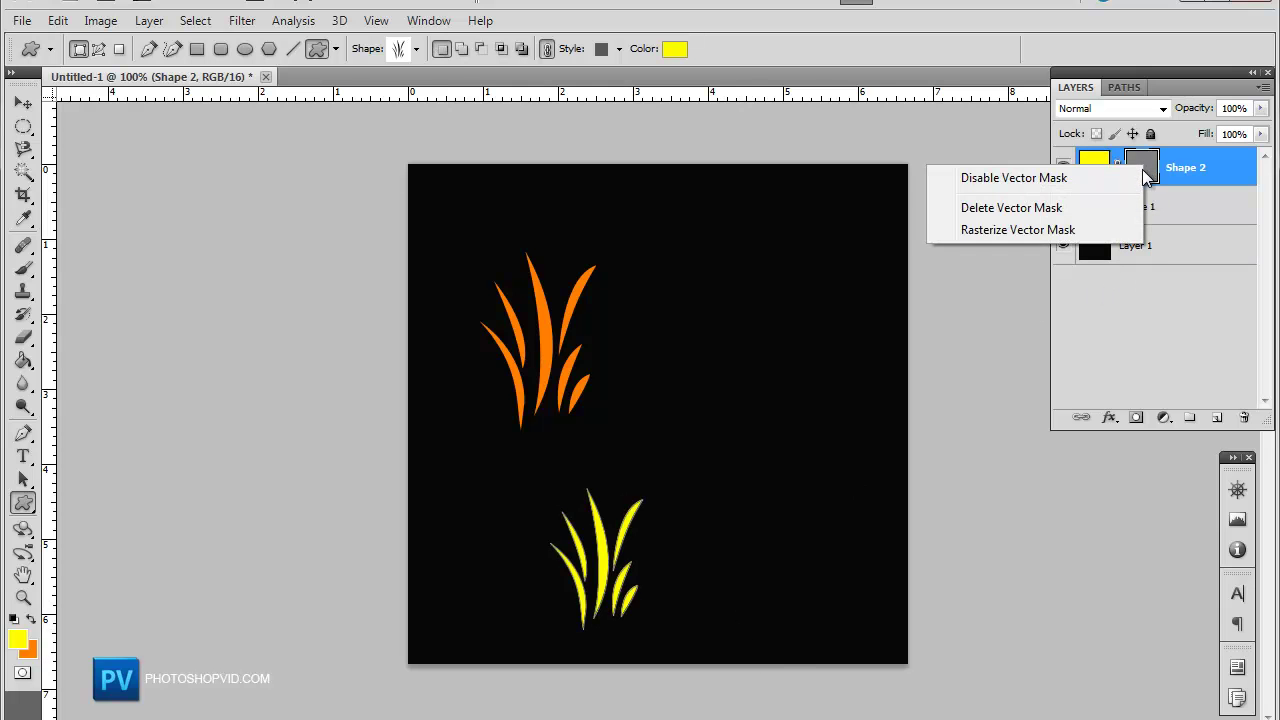
{"action": "right_click", "coordinate": [1198, 166]}
{"action": "right_click", "coordinate": [1198, 166]}
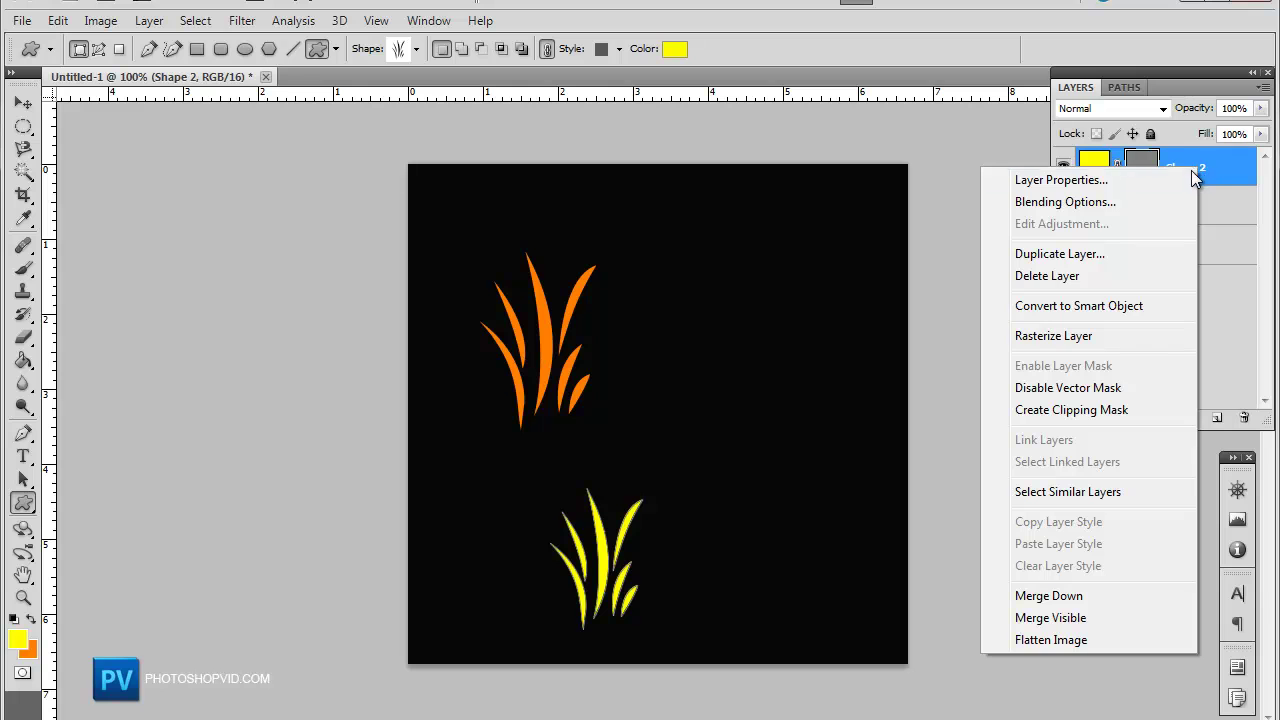
{"action": "left_click", "coordinate": [1110, 334]}
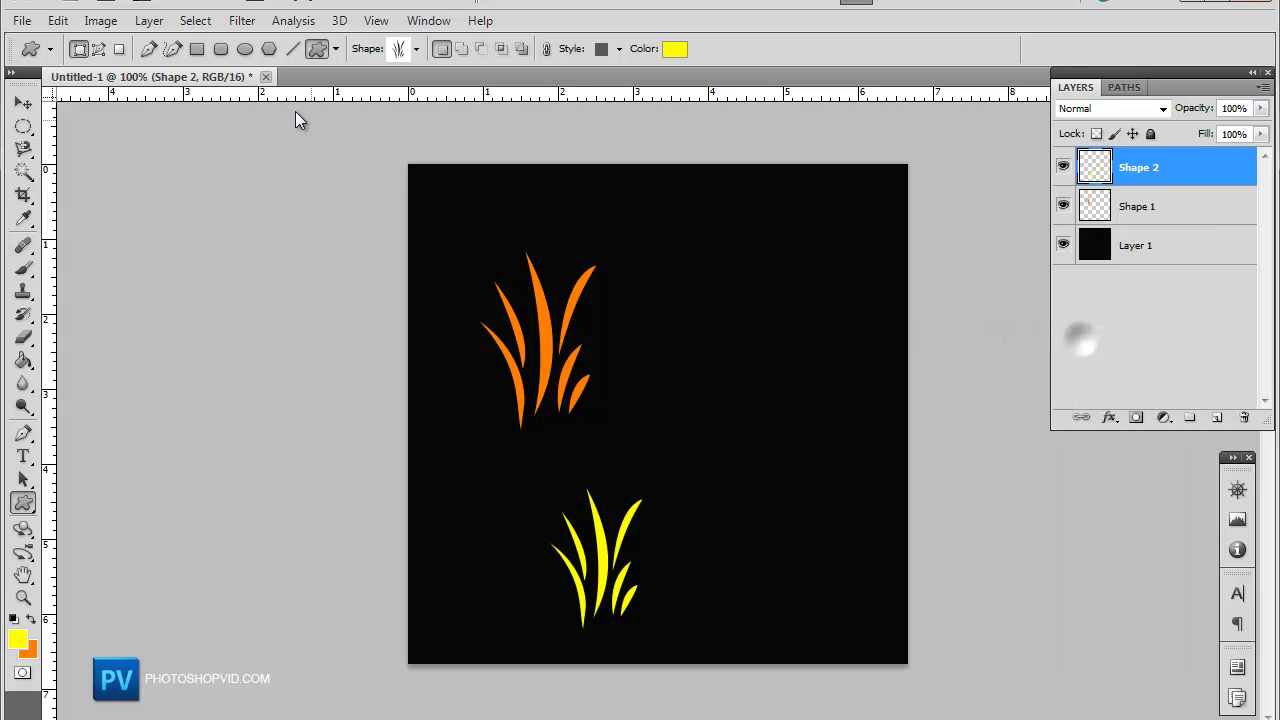
- Place the Shape 2 layer beneath Shape 1 and move the yellow grass up so it sits behind the orange grass
{"action": "left_click", "coordinate": [23, 103]}
{"action": "left_click", "coordinate": [1178, 204]}
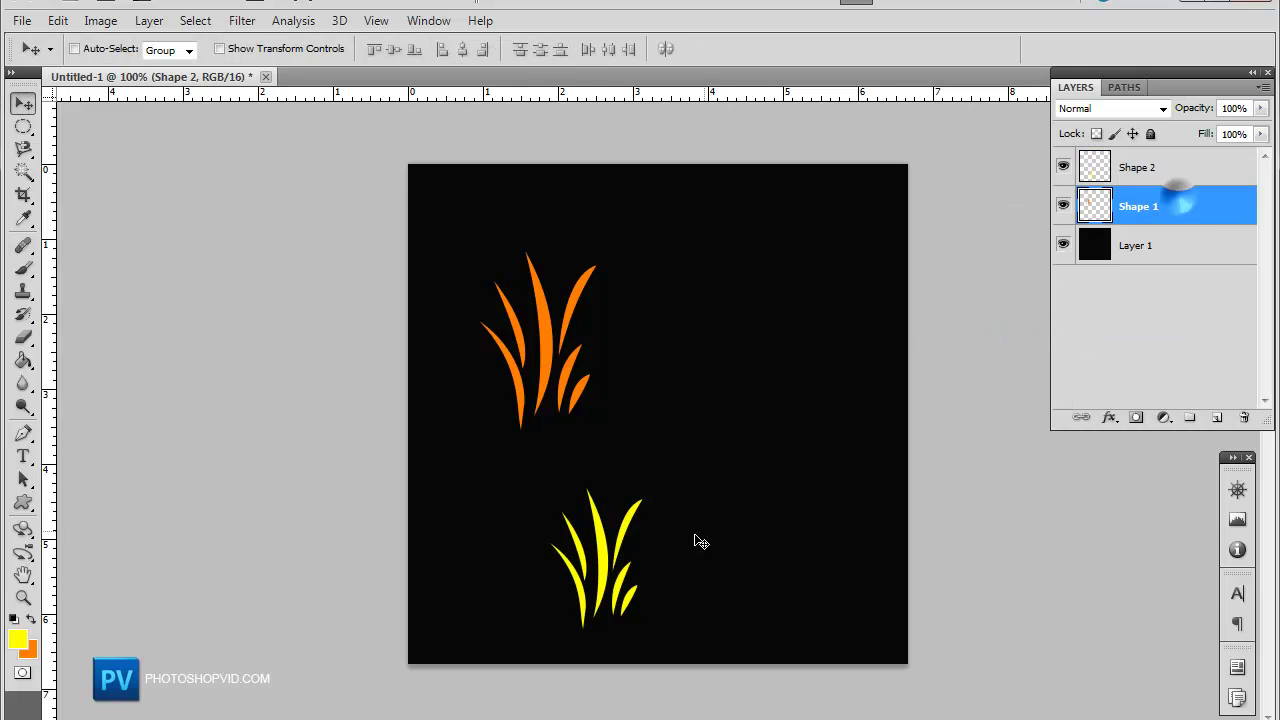
{"action": "left_click_drag", "start_coordinate": [1100, 209], "coordinate": [1200, 163]}
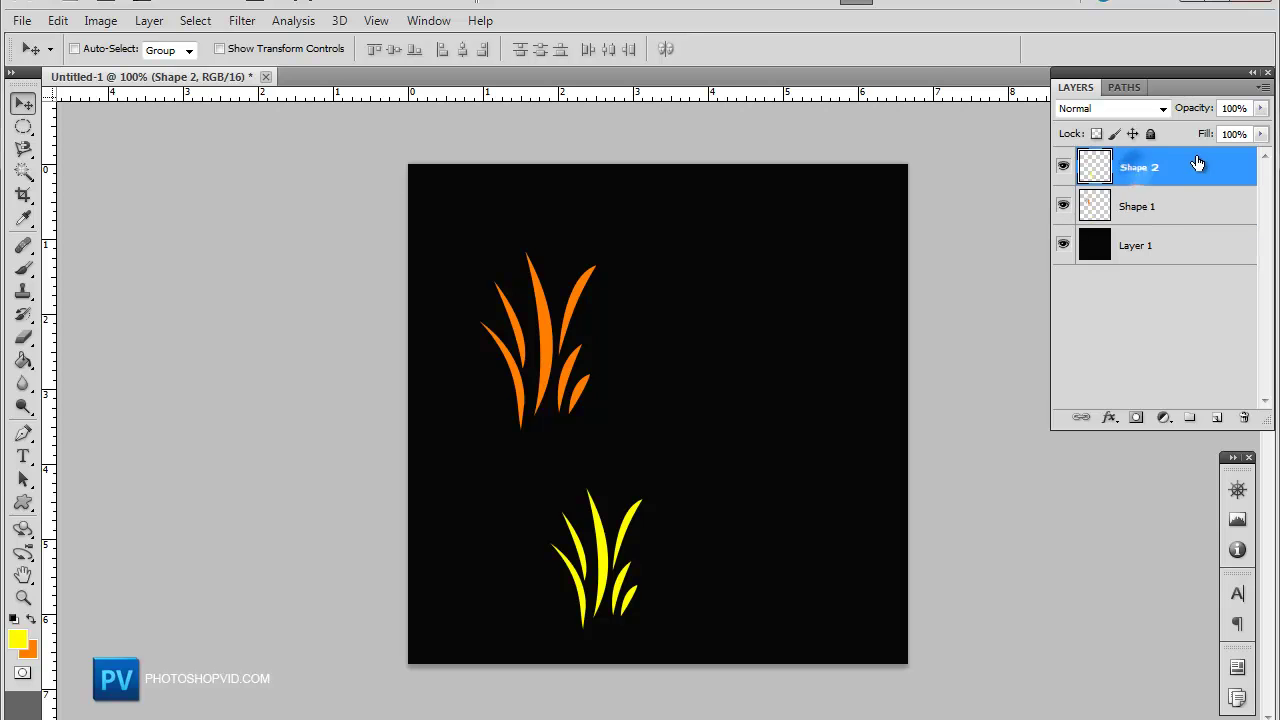
{"action": "left_click", "coordinate": [1182, 220]}
{"action": "left_click_drag", "start_coordinate": [622, 572], "coordinate": [551, 352]}
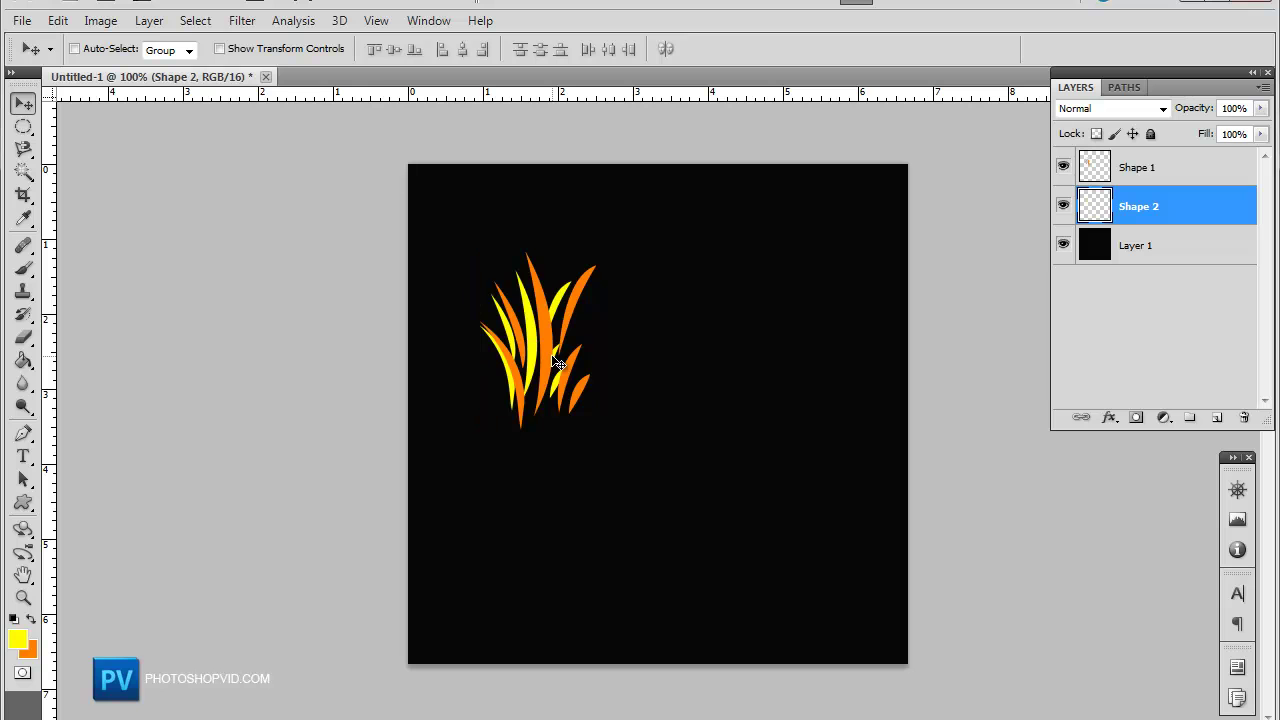
- Rotate the yellow grass by -8.35° and shift it slightly to the right behind the orange blades
{"action": "key", "text": "ctrl+t"}
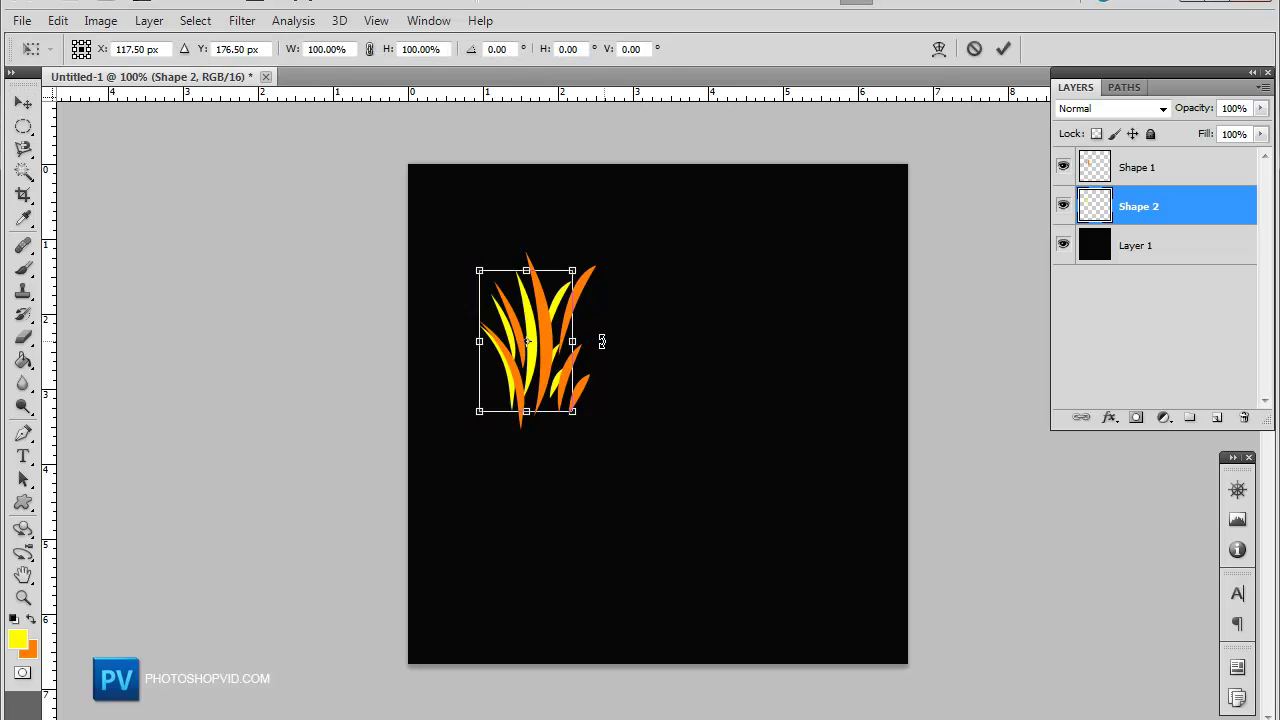
{"action": "left_click_drag", "start_coordinate": [600, 341], "coordinate": [605, 328]}
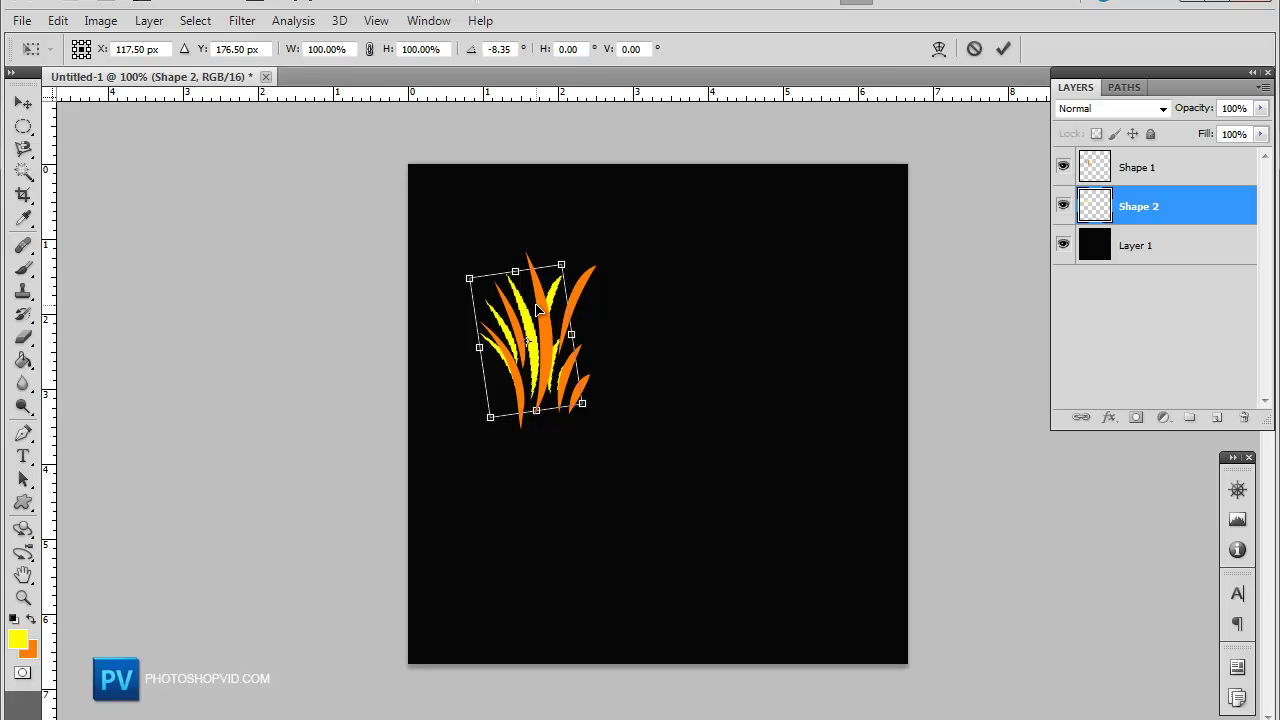
{"action": "key", "text": "Return"}
{"action": "mouse_move", "coordinate": [536, 340]}
{"action": "left_mouse_down"}
{"action": "mouse_move", "coordinate": [575, 342]}
{"action": "mouse_move", "coordinate": [552, 335]}
{"action": "left_mouse_up"}
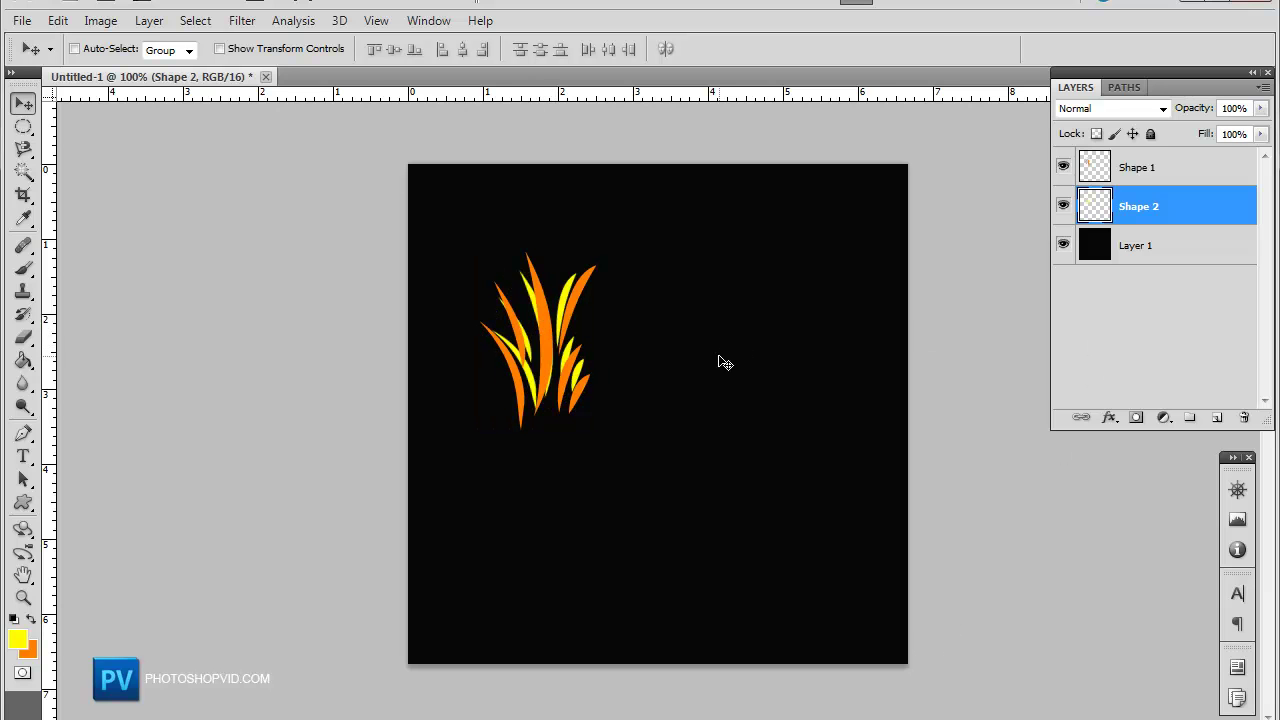
- Rotate the yellow grass a little further counter-clockwise and lower it so its base lines up with the orange grass
{"action": "key", "text": "ctrl+t"}
{"action": "mouse_move", "coordinate": [523, 229]}
{"action": "left_mouse_down"}
{"action": "mouse_move", "coordinate": [585, 252]}
{"action": "mouse_move", "coordinate": [563, 223]}
{"action": "mouse_move", "coordinate": [494, 220]}
{"action": "mouse_move", "coordinate": [508, 220]}
{"action": "left_mouse_up"}
{"action": "key", "text": "Return"}
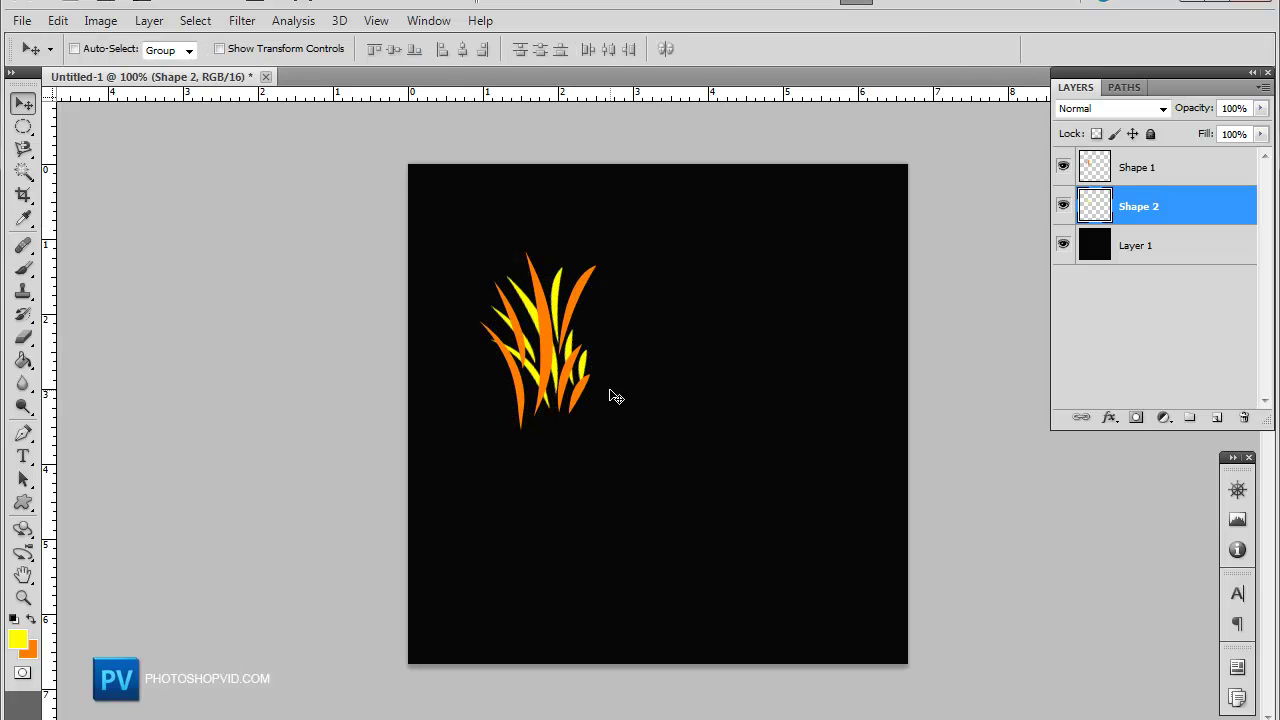
{"action": "left_click_drag", "start_coordinate": [570, 403], "coordinate": [605, 390]}
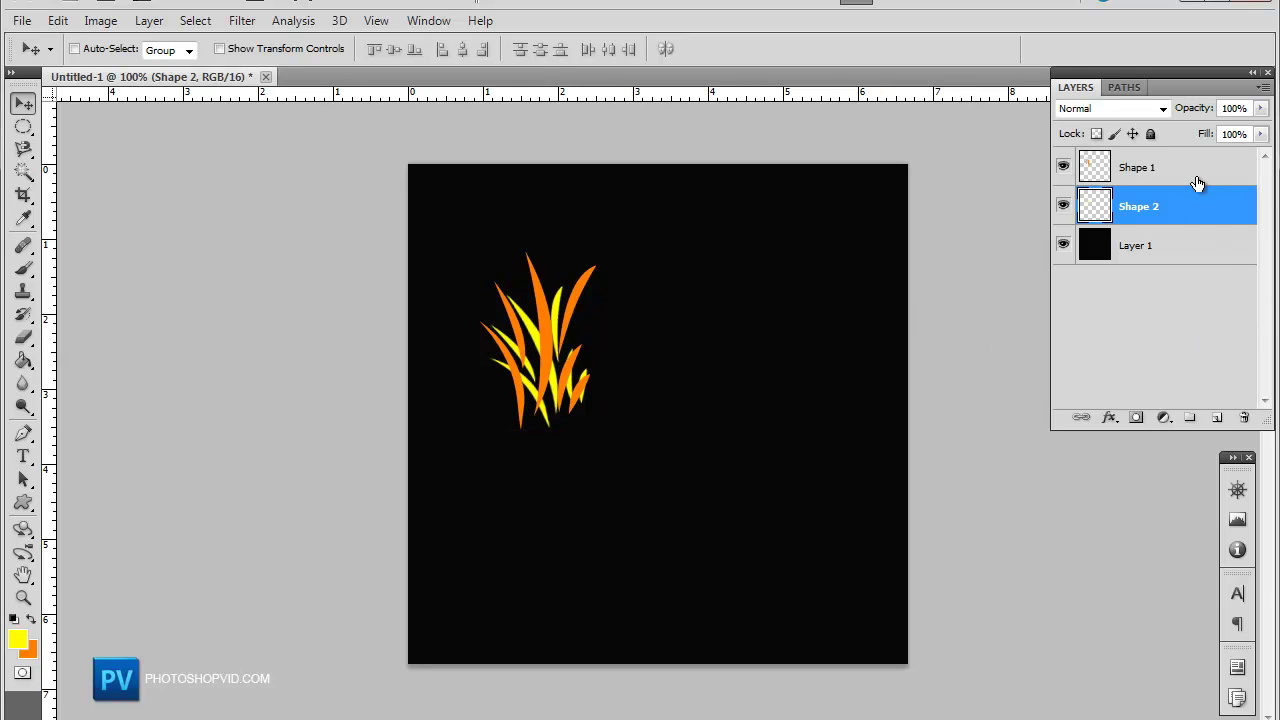
{"action": "double_click", "coordinate": [1220, 208]}
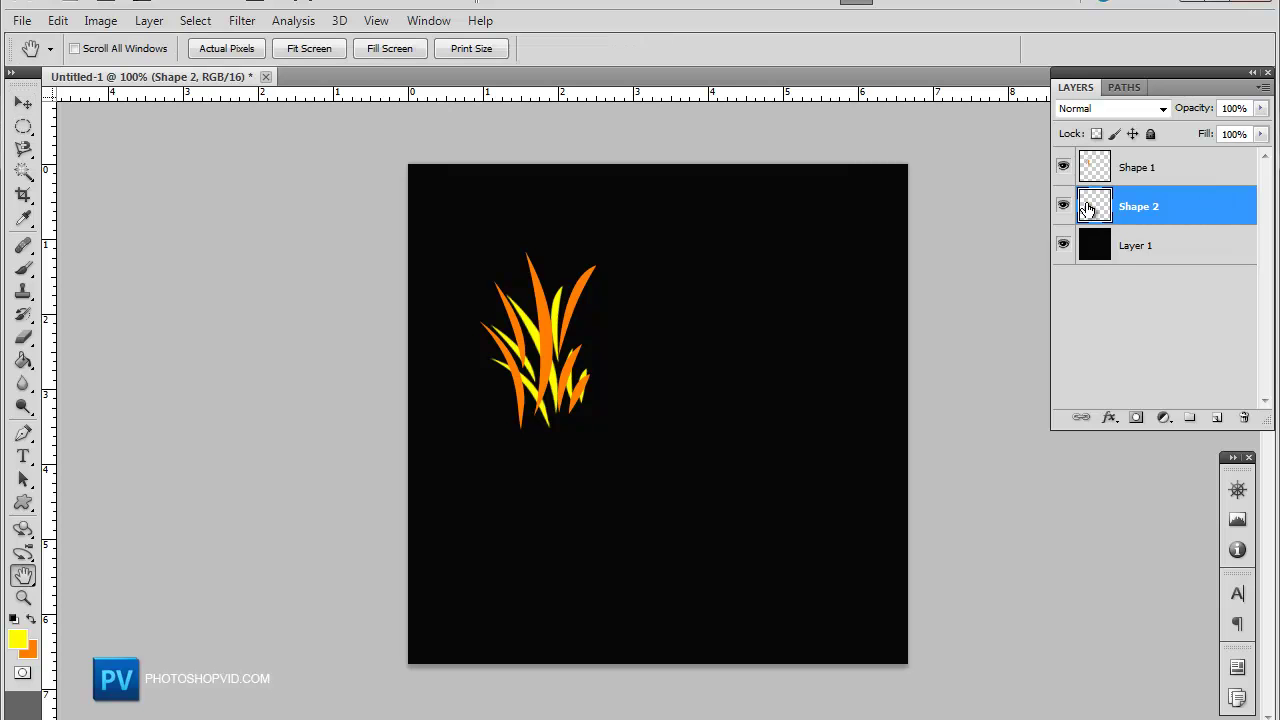
{"action": "left_click_drag", "start_coordinate": [785, 460], "coordinate": [791, 219]}
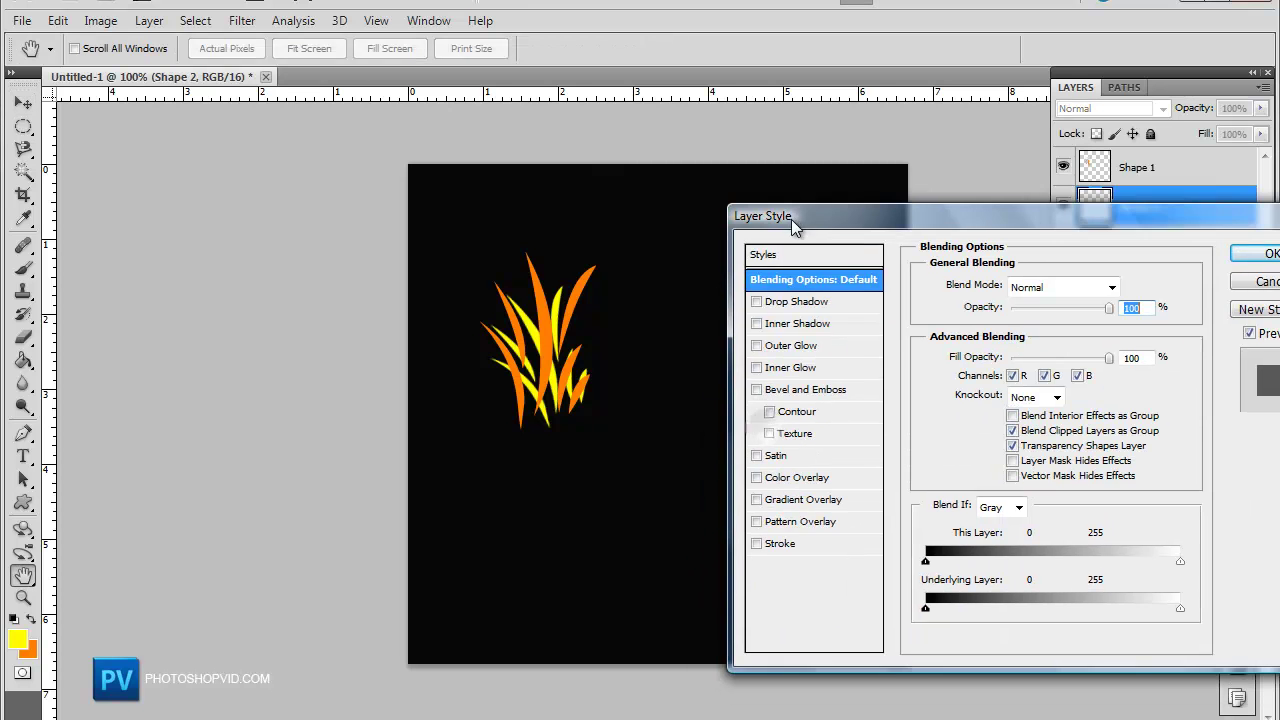
{"action": "left_click", "coordinate": [757, 495]}
{"action": "left_click", "coordinate": [794, 495]}
{"action": "left_click", "coordinate": [1040, 283]}
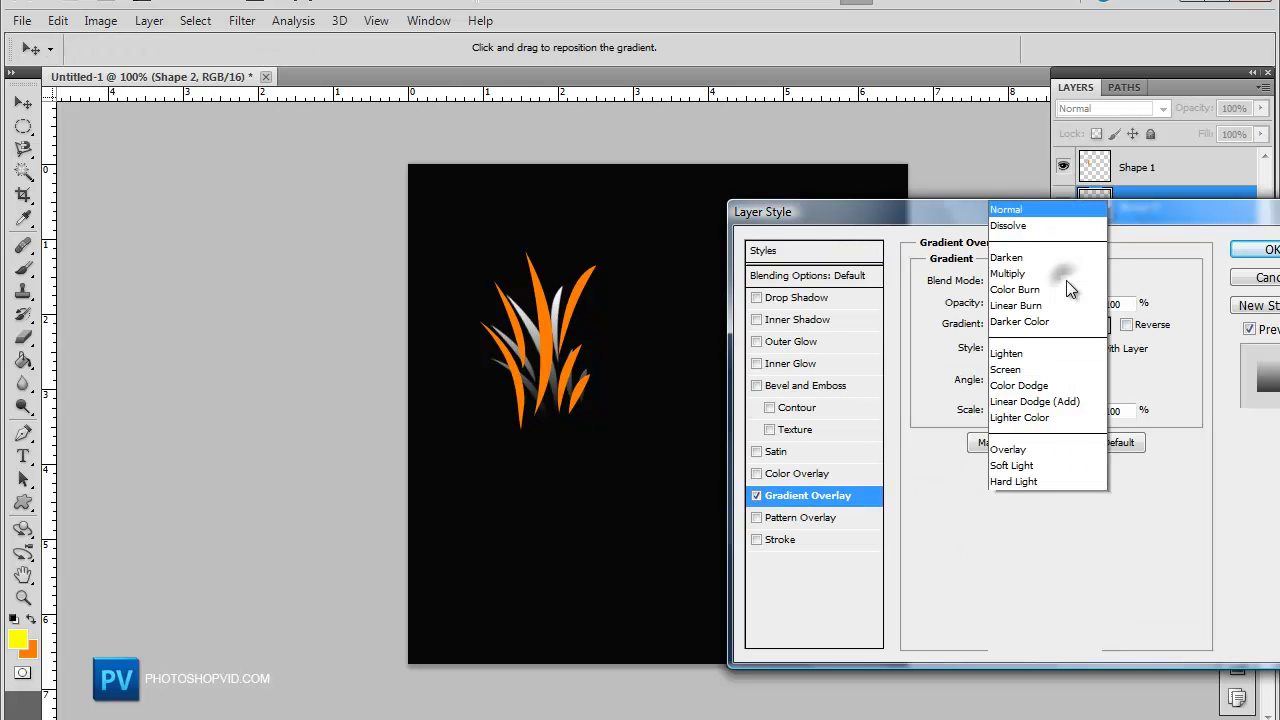
{"action": "left_click", "coordinate": [1052, 222]}
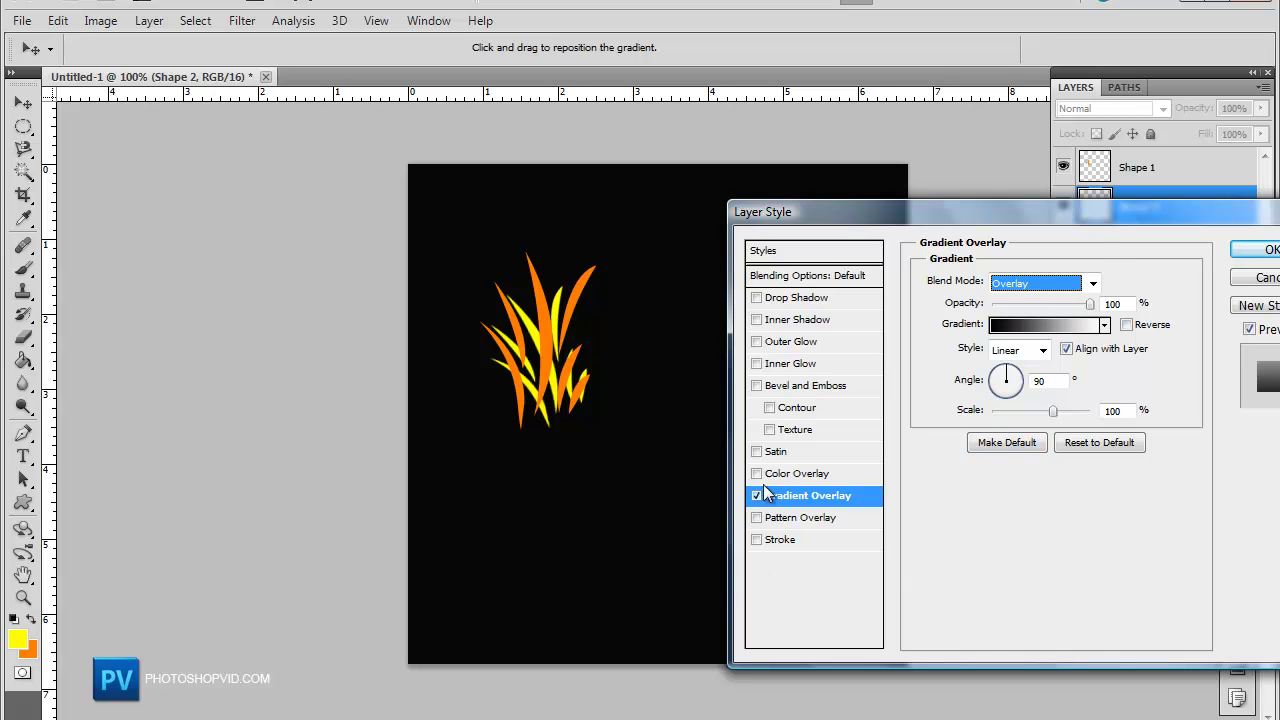
{"action": "left_click", "coordinate": [1052, 283]}
{"action": "left_click", "coordinate": [1040, 16]}
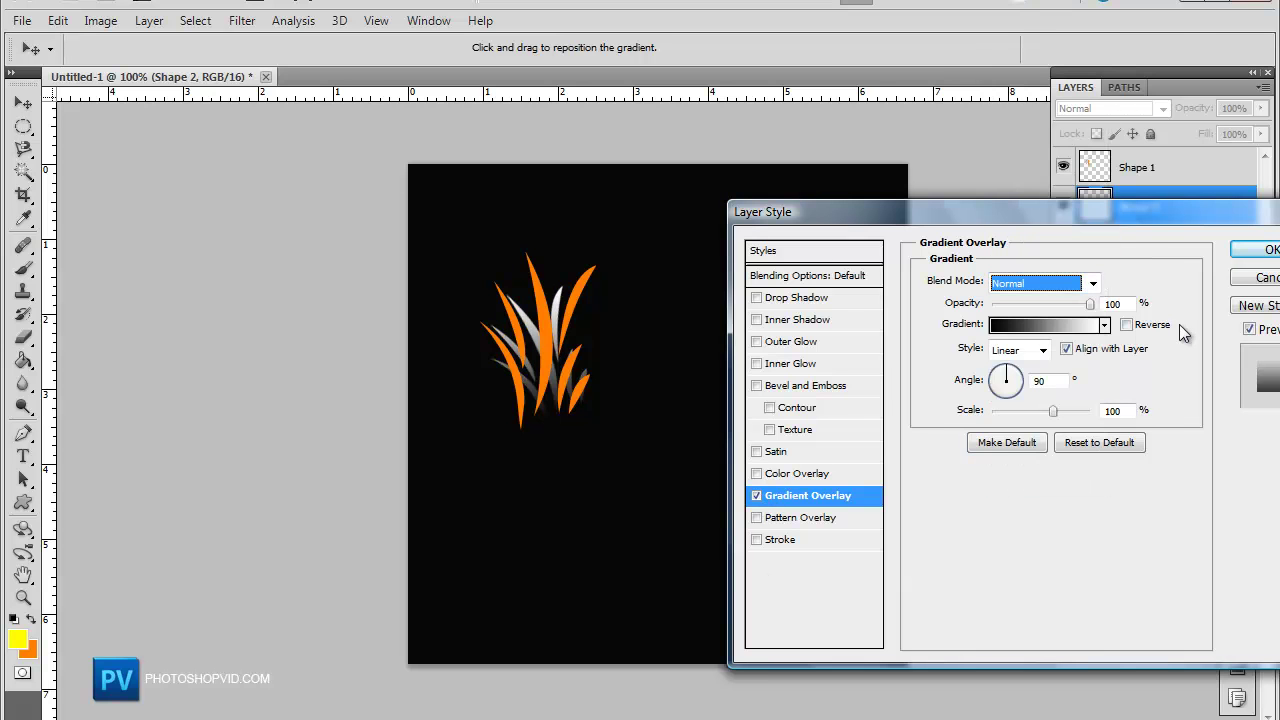
{"action": "left_click_drag", "start_coordinate": [1090, 304], "coordinate": [1031, 306]}
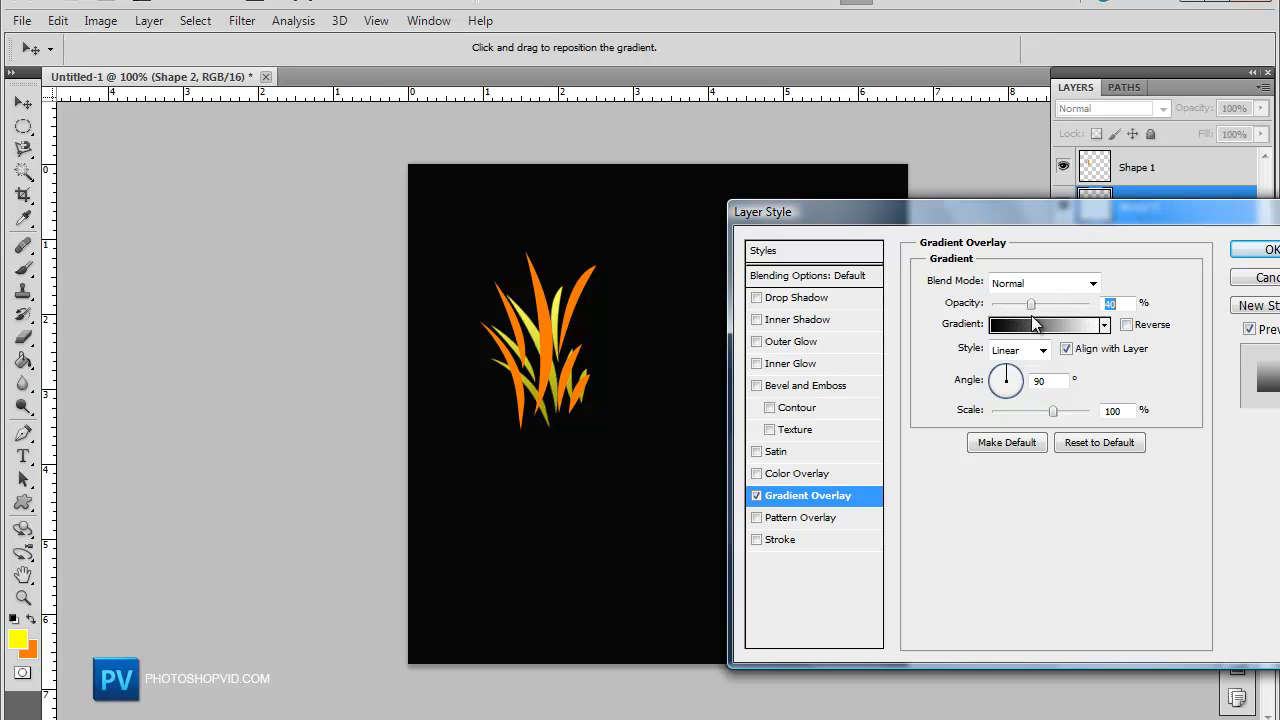
{"action": "left_click", "coordinate": [1245, 250]}
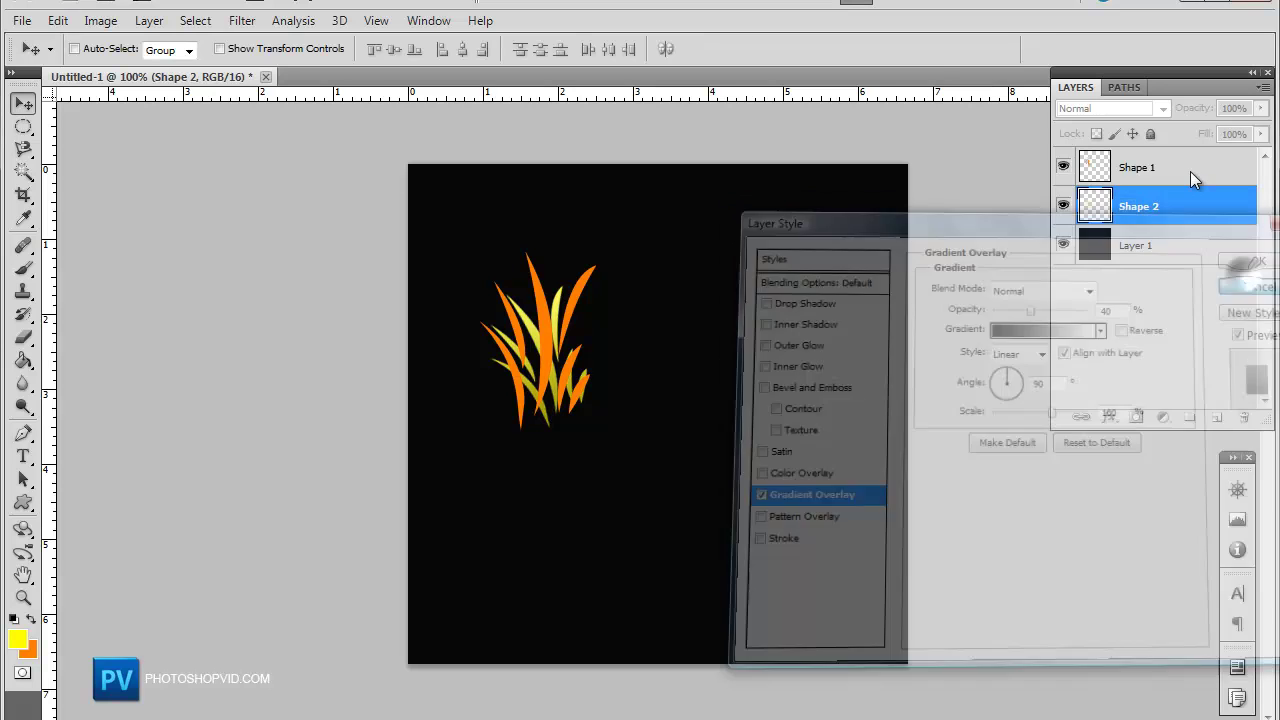
- Apply a black-to-white gradient overlay to the Shape 1 layer with the Overlay blend mode at 100% opacity
{"action": "left_click", "coordinate": [1187, 172]}
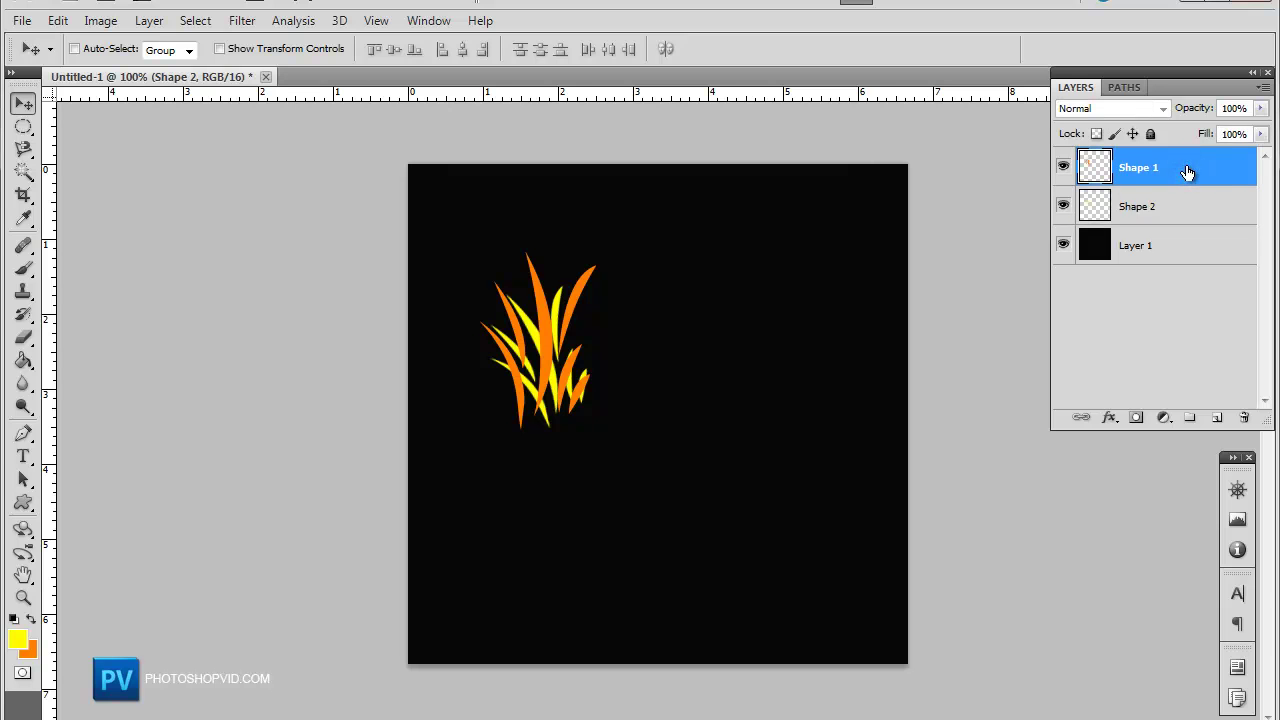
{"action": "double_click", "coordinate": [1215, 172]}
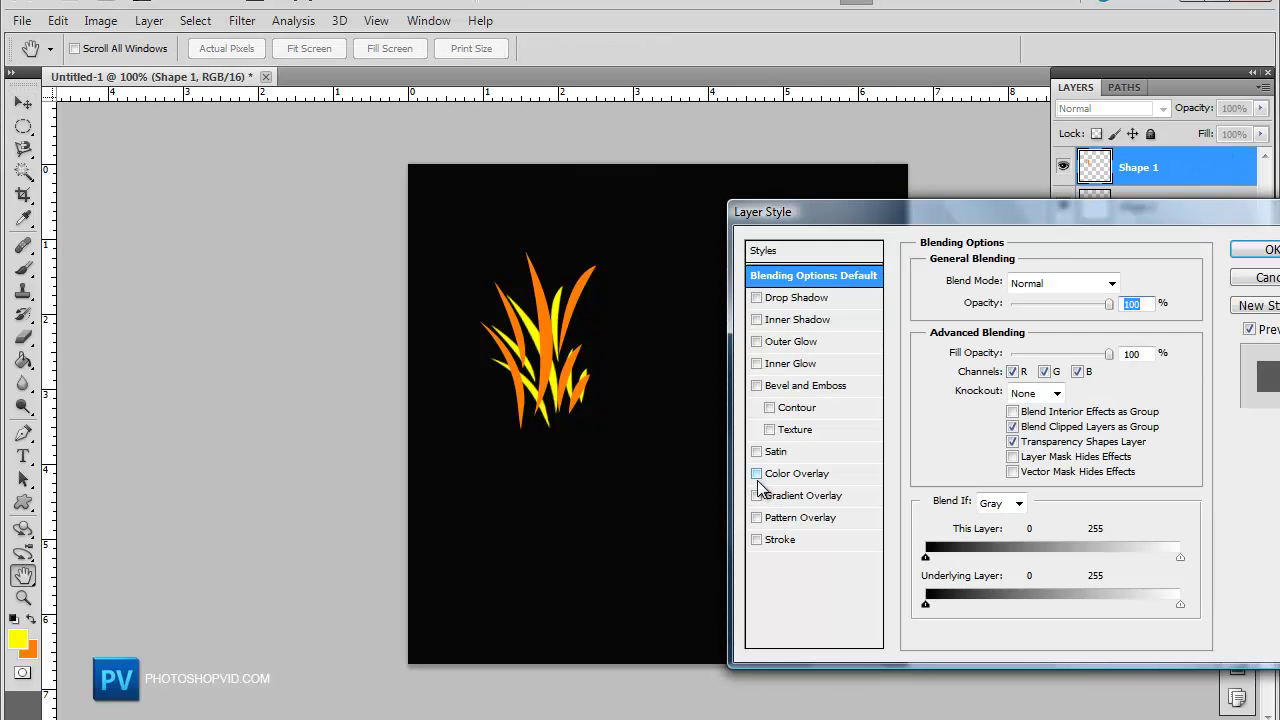
{"action": "left_click", "coordinate": [770, 483]}
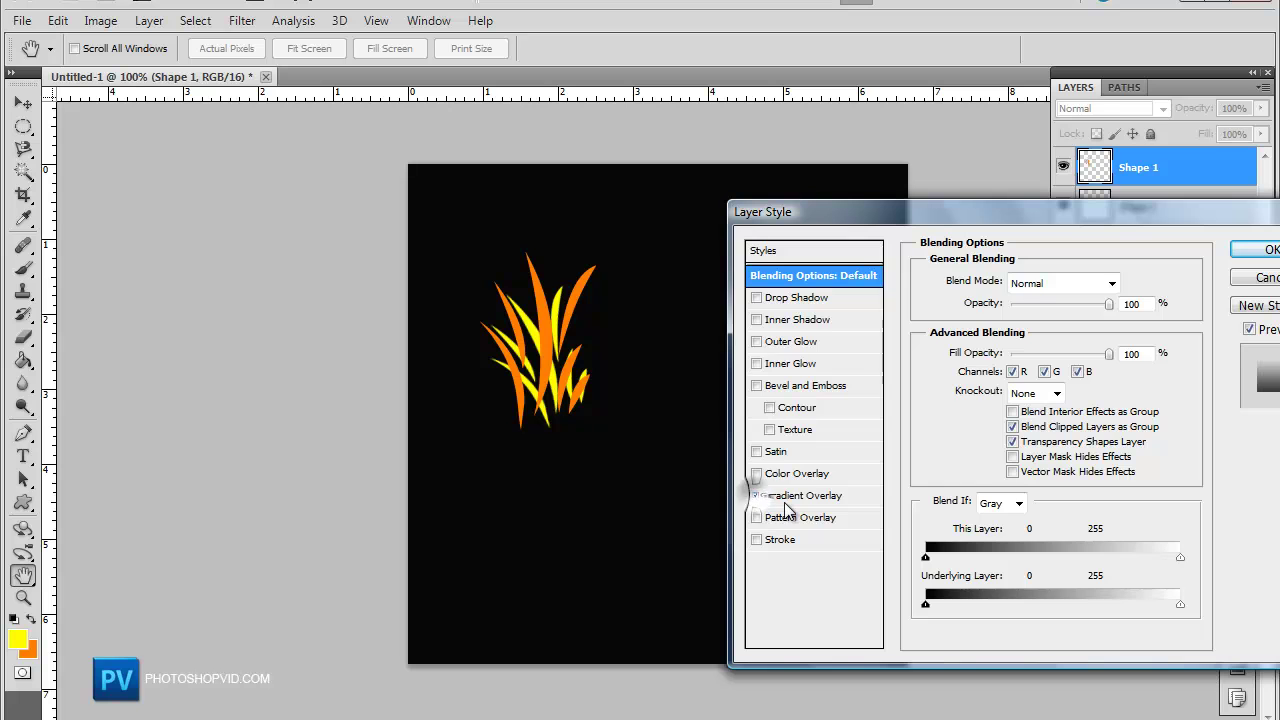
{"action": "left_click", "coordinate": [757, 495]}
{"action": "left_click", "coordinate": [800, 496]}
{"action": "left_click", "coordinate": [1037, 276]}
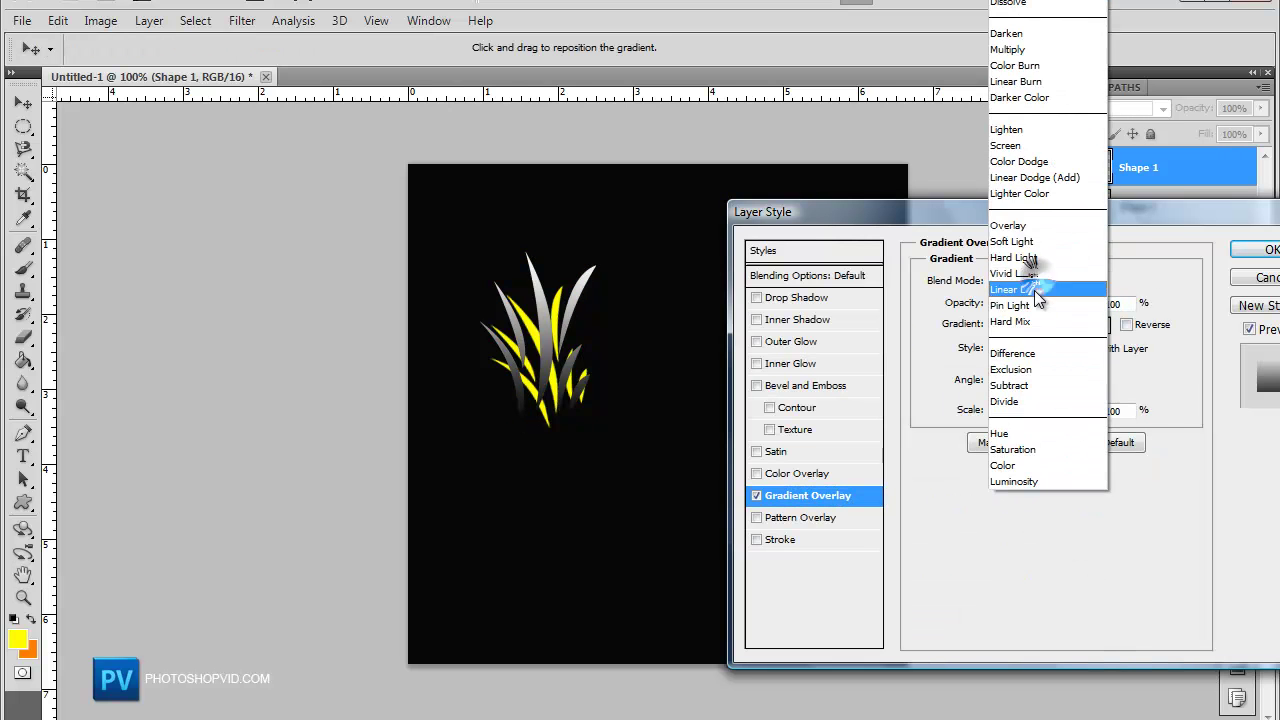
{"action": "left_click", "coordinate": [1028, 227]}
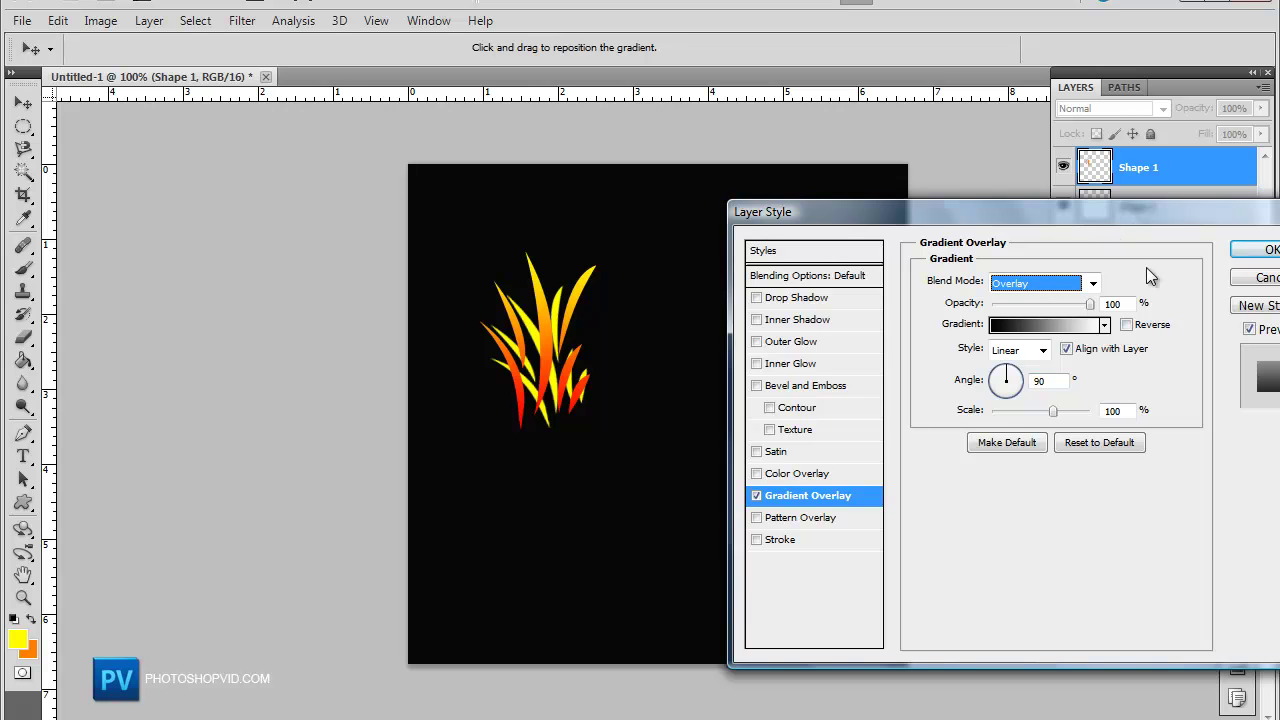
{"action": "left_click", "coordinate": [1262, 250]}
- Add the yellow text "firegp." below the grass in 48 pt Parallello
{"action": "left_click", "coordinate": [23, 456]}
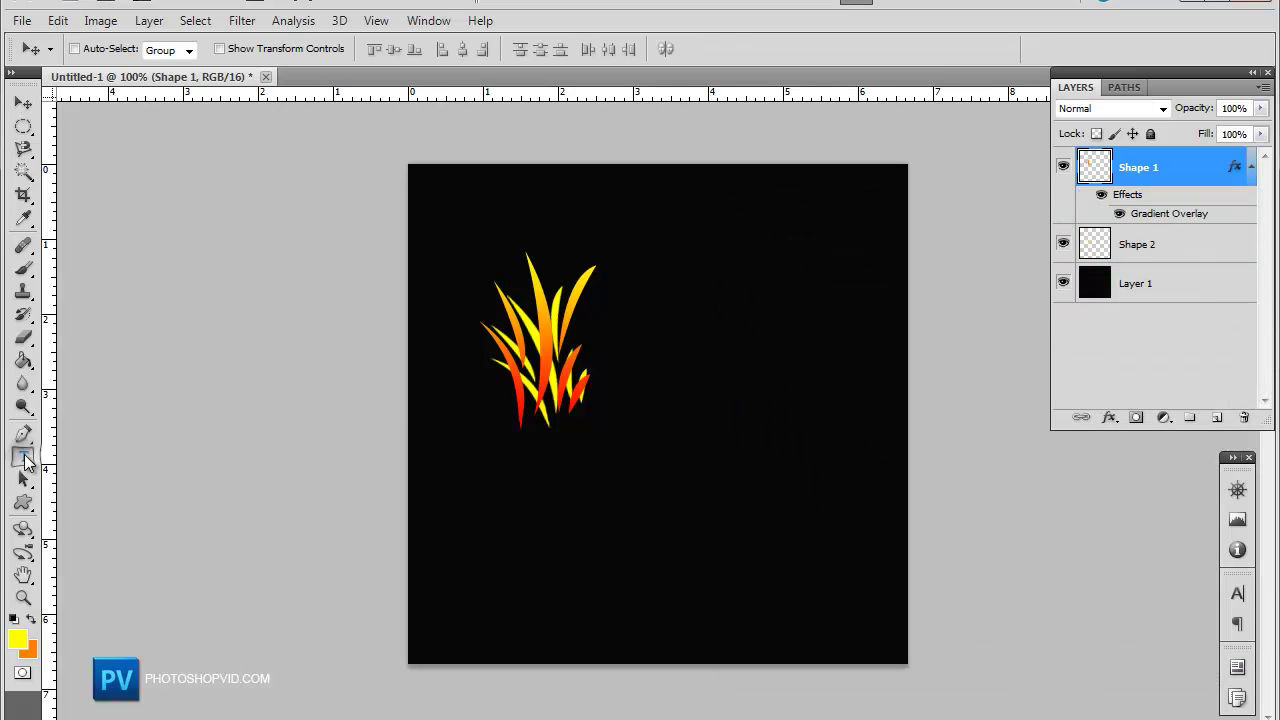
{"action": "left_click", "coordinate": [485, 489]}
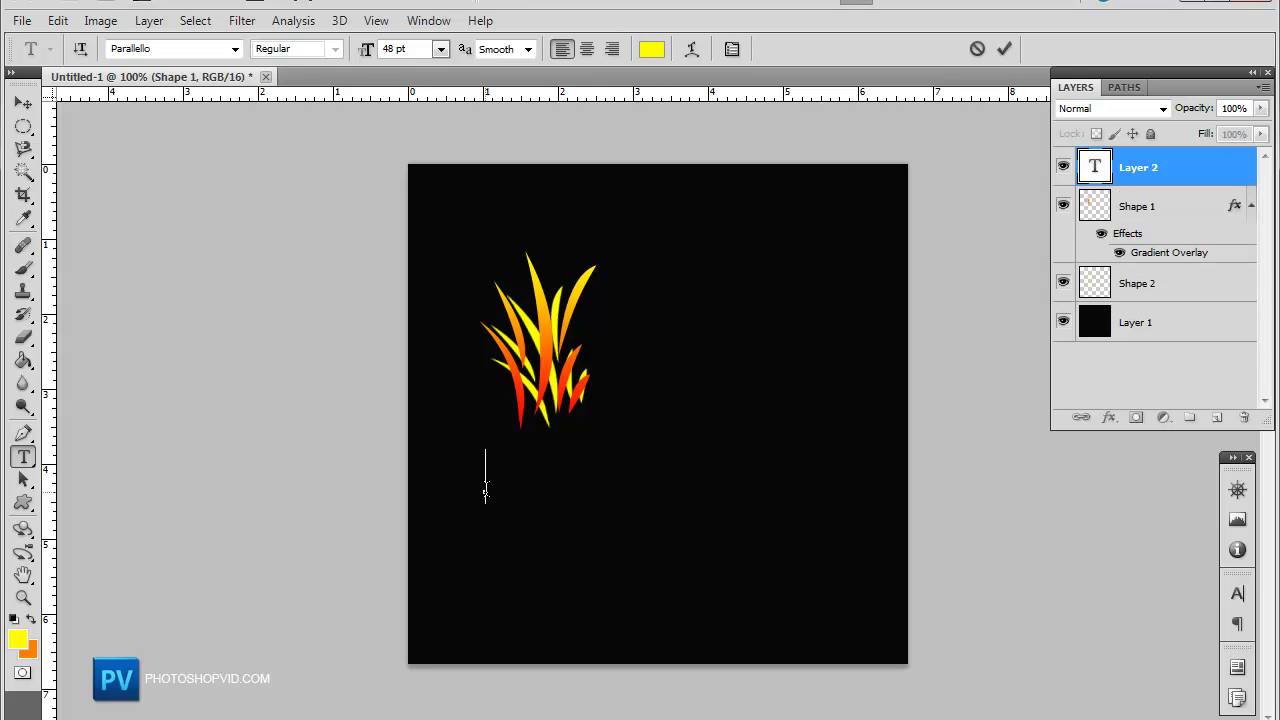
{"action": "type", "text": "fire"}
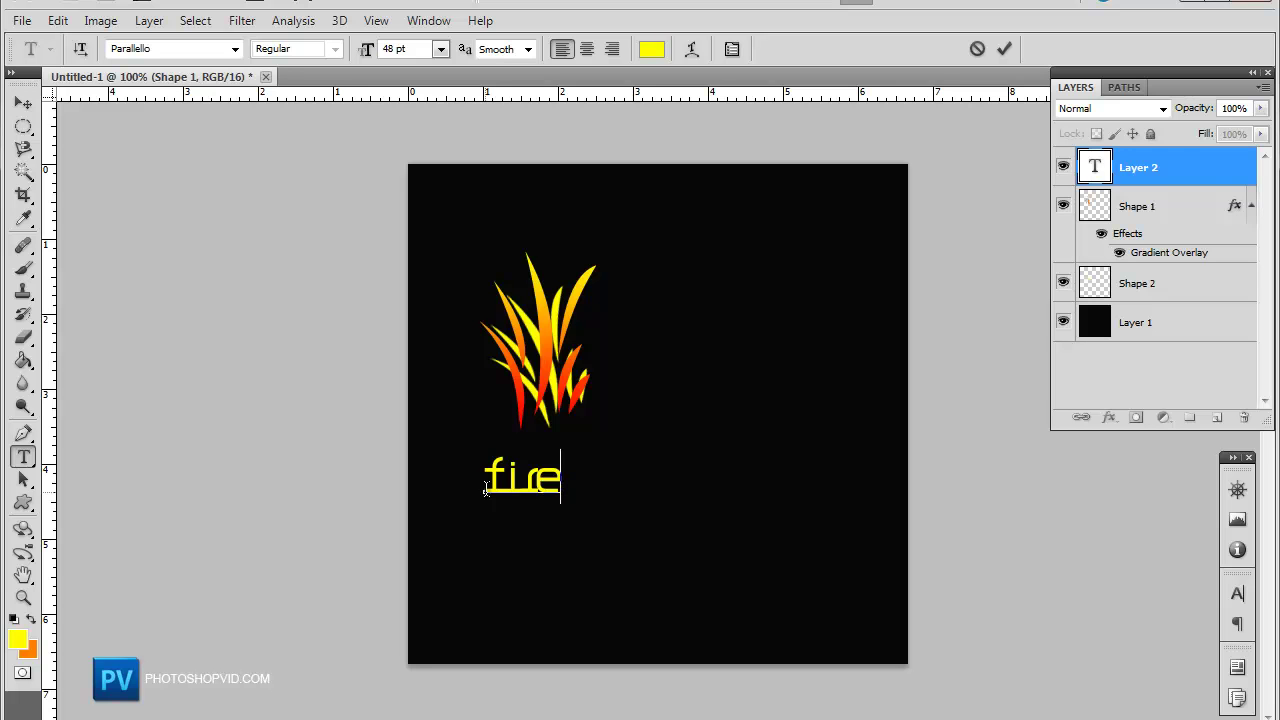
{"action": "key", "text": "BackSpace"}
{"action": "key", "text": "BackSpace"}
{"action": "type", "text": "regc"}
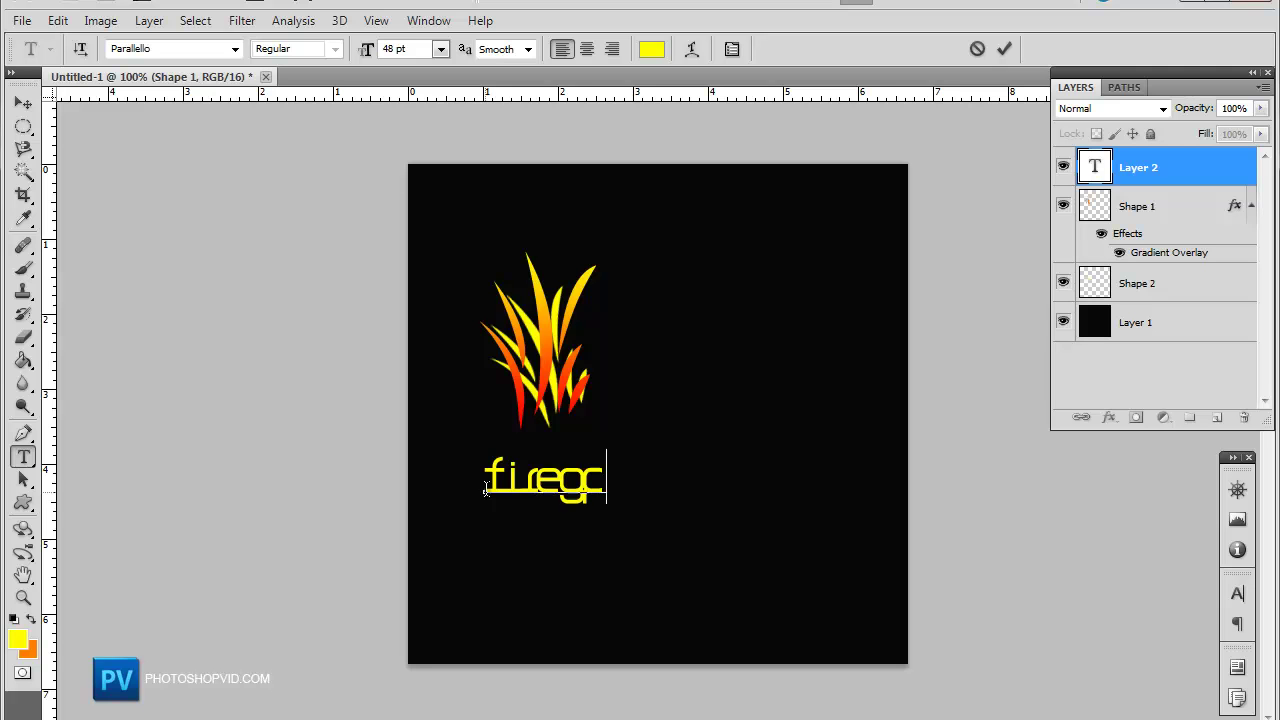
- Enlarge the "firegp." text to 72 pt and move it up beside the right edge of the grass
{"action": "double_click", "coordinate": [485, 497]}
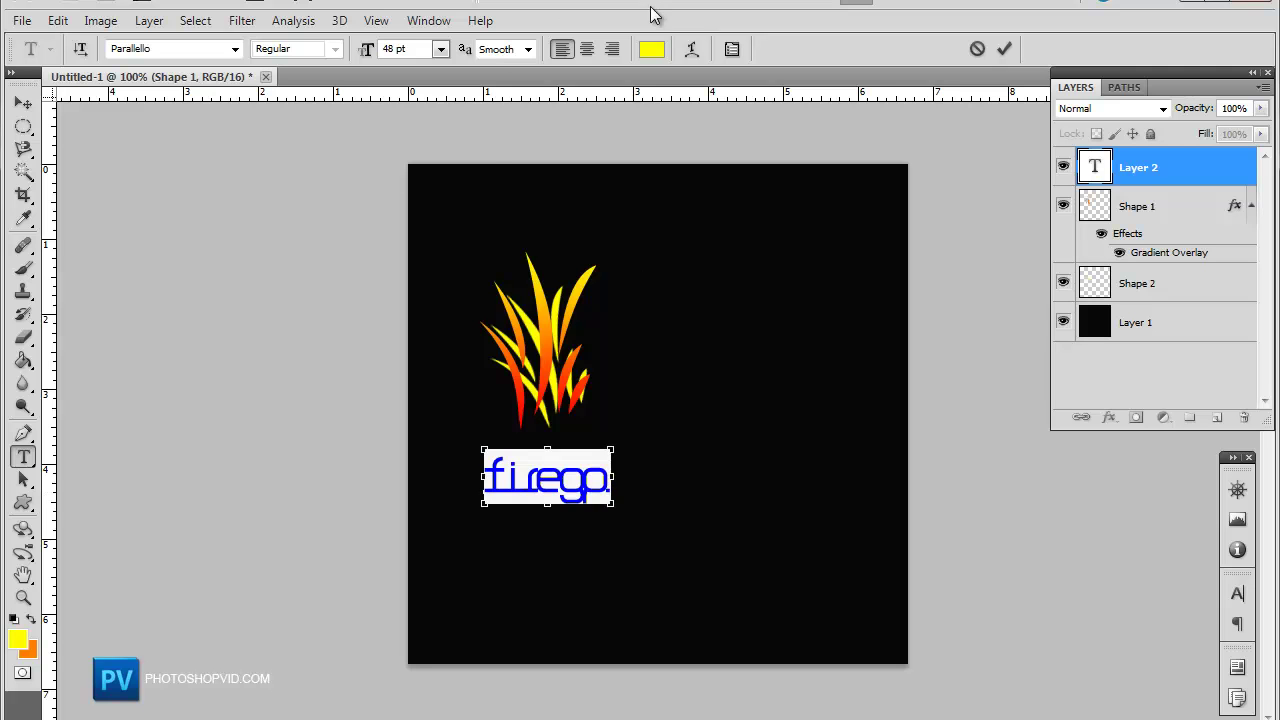
{"action": "left_click", "coordinate": [440, 48]}
{"action": "left_click", "coordinate": [444, 394]}
{"action": "key", "text": "ctrl+h"}
{"action": "left_click_drag", "start_coordinate": [707, 430], "coordinate": [708, 457]}
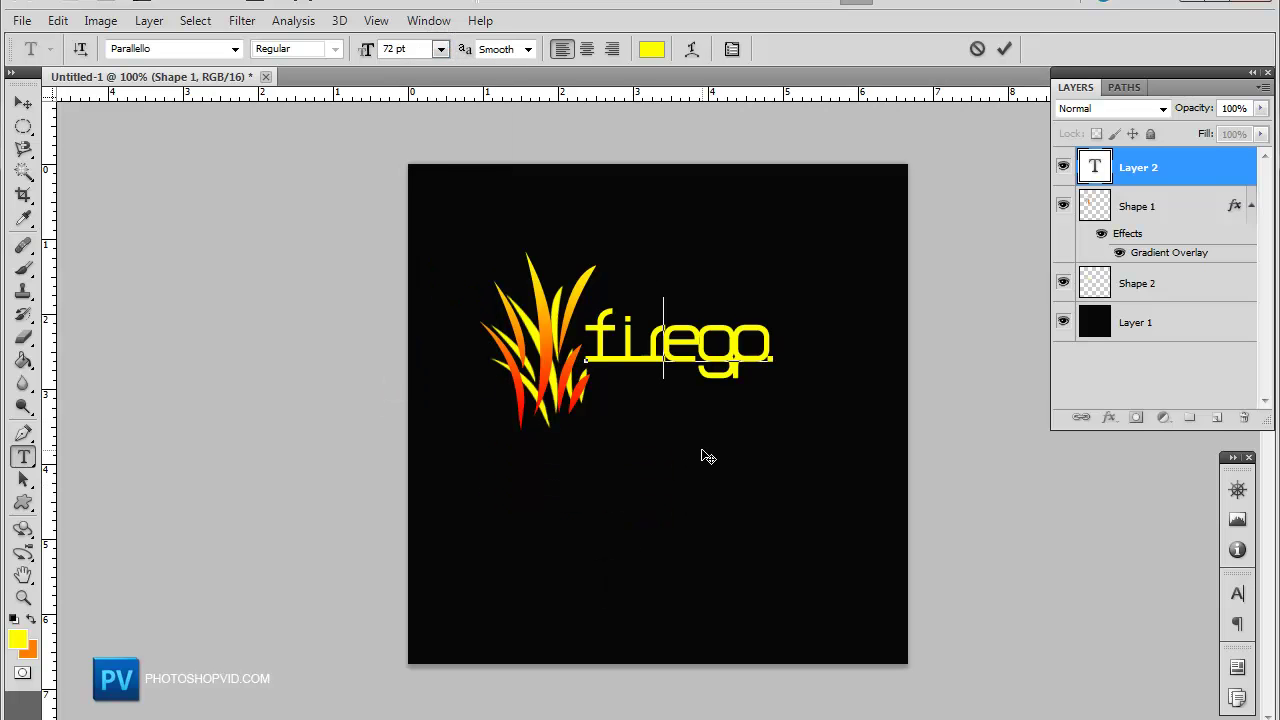
- Change the font of the word "firegp" to Arial
{"action": "double_click", "coordinate": [734, 338]}
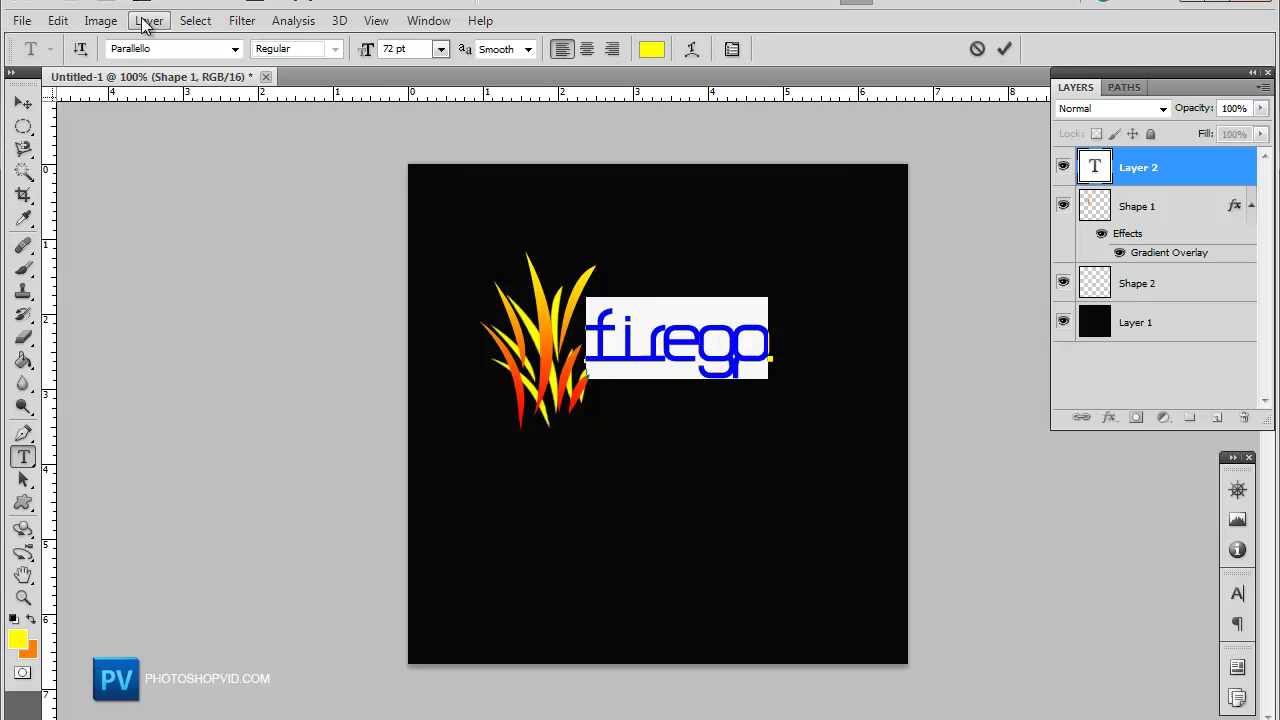
{"action": "left_click", "coordinate": [234, 48]}
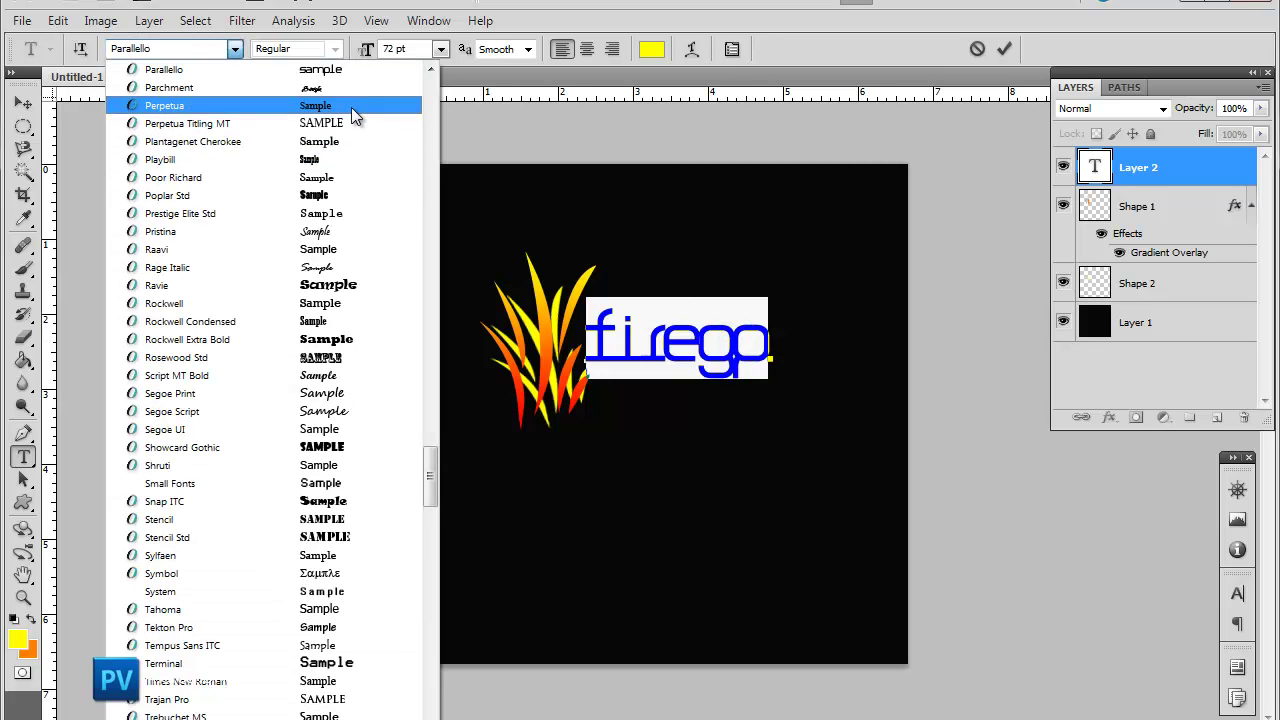
{"action": "scroll", "coordinate": [356, 154], "scroll_direction": "up", "scroll_amount": 5}
{"action": "scroll", "coordinate": [356, 159], "scroll_direction": "up", "scroll_amount": 8}
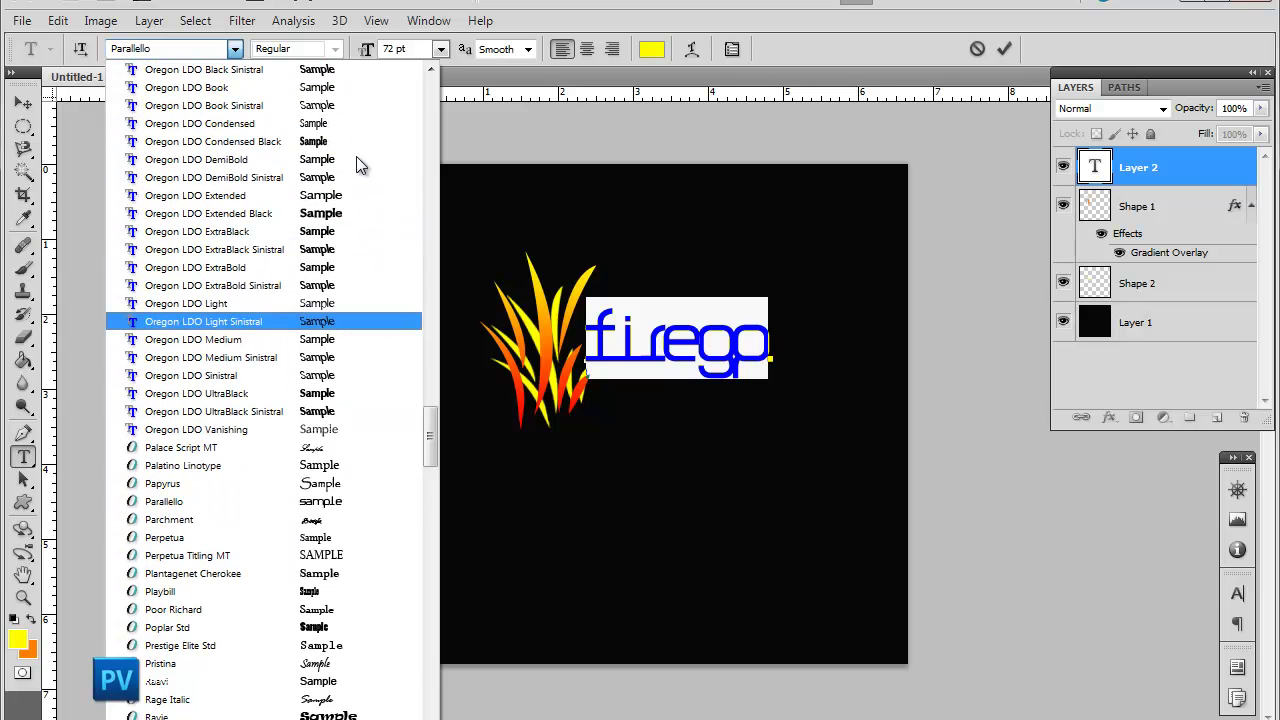
{"action": "scroll", "coordinate": [390, 268], "scroll_direction": "up", "scroll_amount": 5}
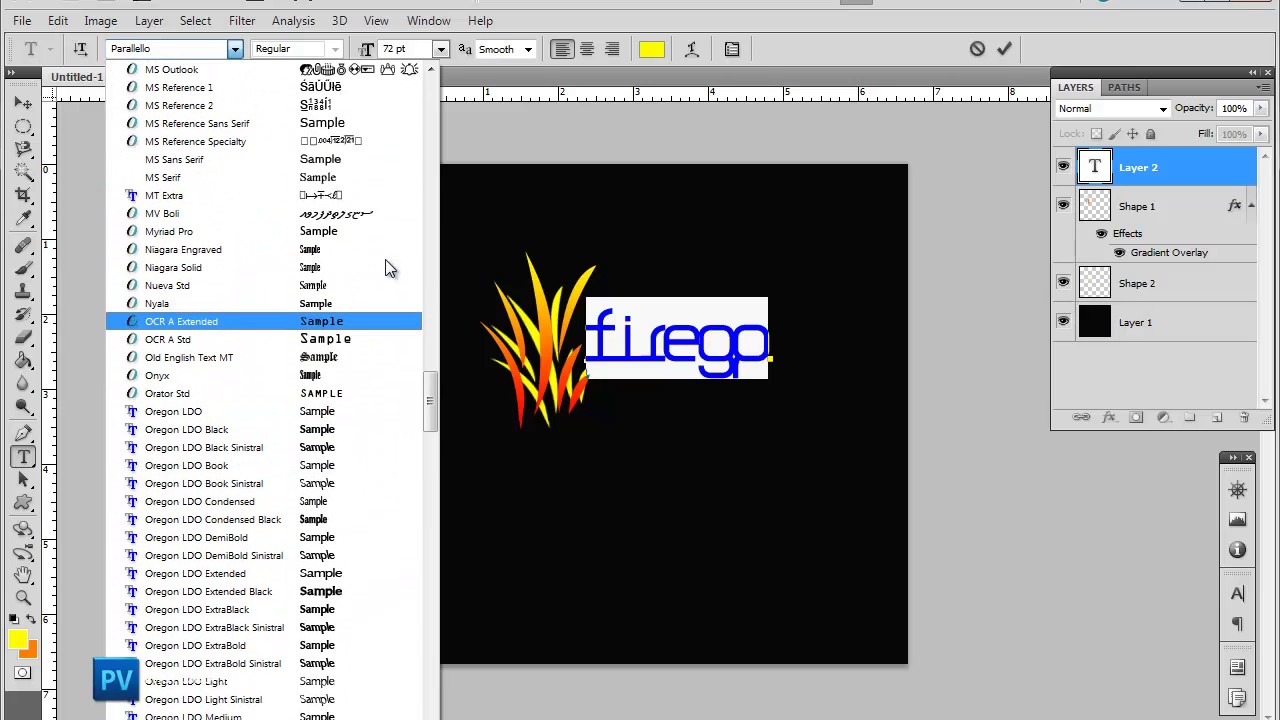
{"action": "scroll", "coordinate": [388, 266], "scroll_direction": "up", "scroll_amount": 2}
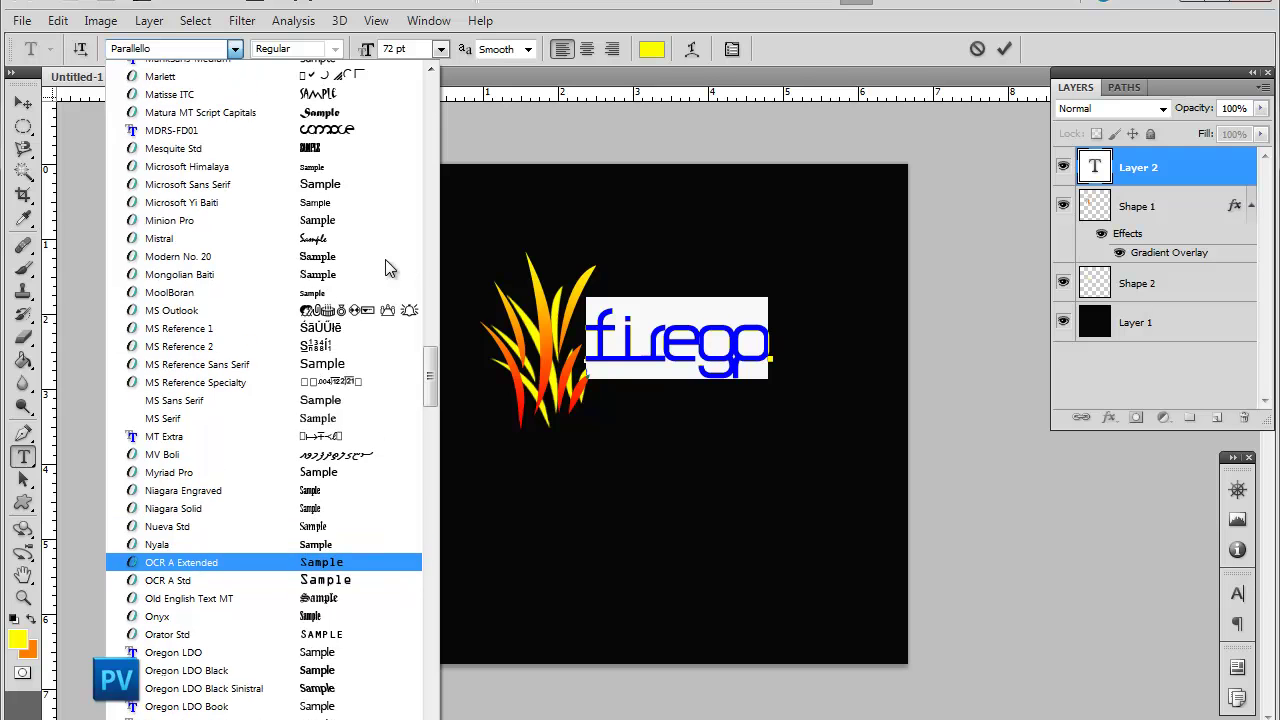
{"action": "left_click_drag", "start_coordinate": [430, 386], "coordinate": [427, 98]}
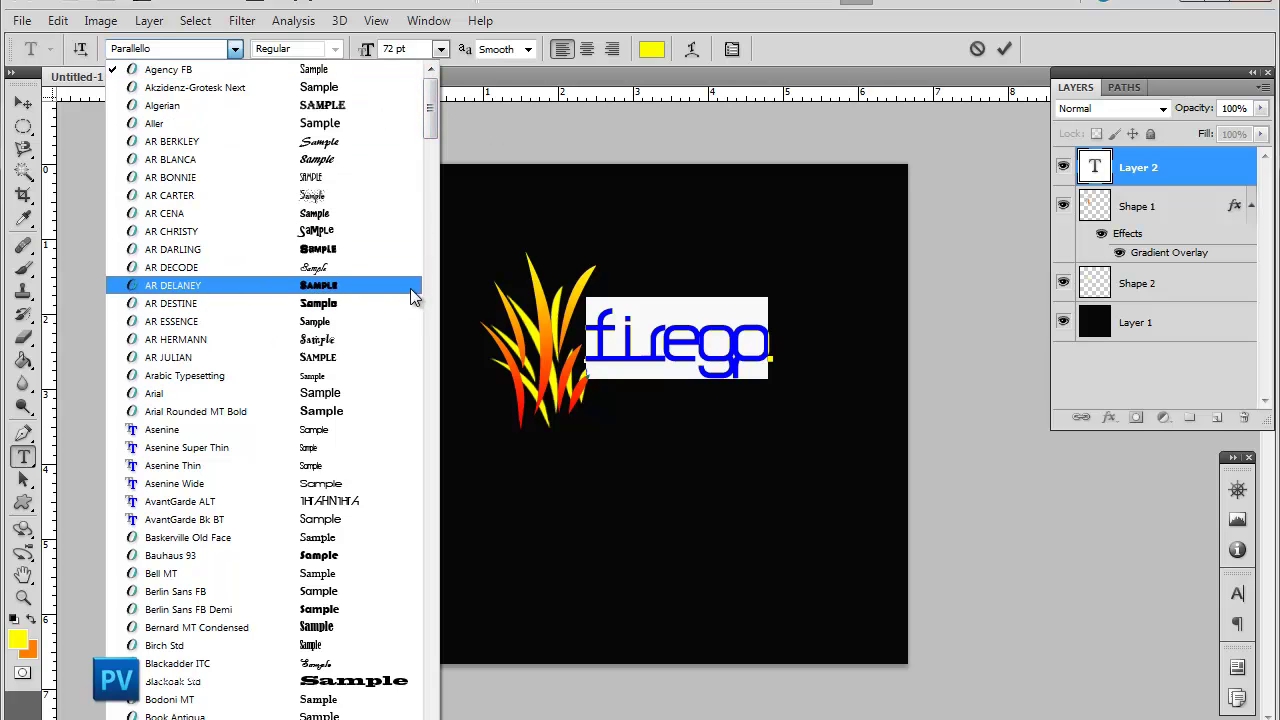
{"action": "left_click", "coordinate": [366, 397]}
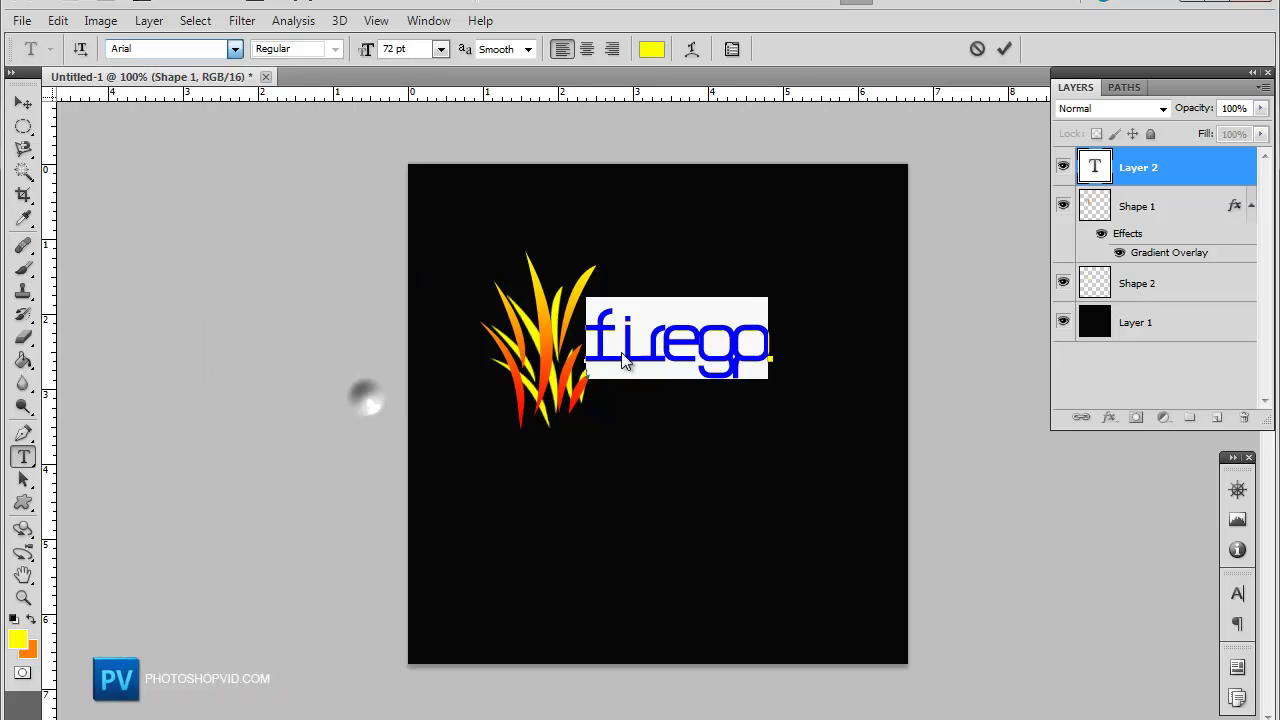
- Change the letters "fire" in the wordmark to uppercase so it reads "FIREgp."
{"action": "left_click", "coordinate": [765, 340]}
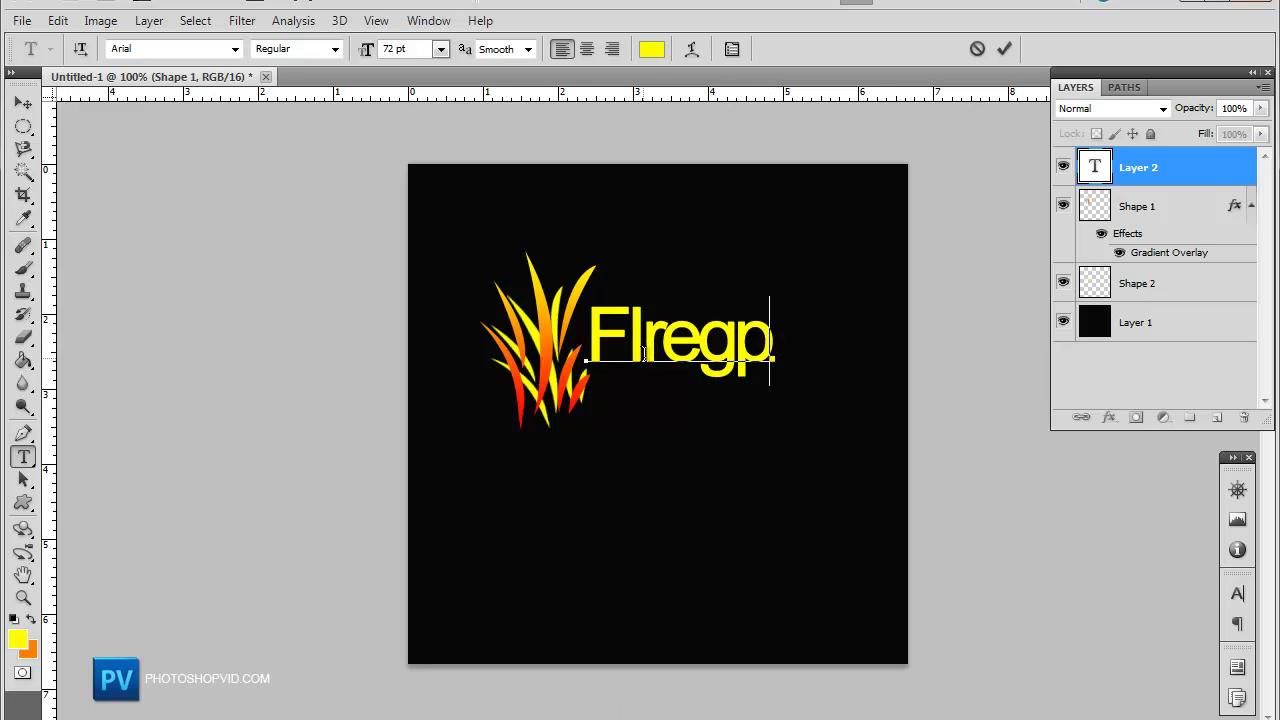
{"action": "mouse_move", "coordinate": [642, 352]}
{"action": "left_mouse_down"}
{"action": "mouse_move", "coordinate": [660, 350]}
{"action": "mouse_move", "coordinate": [628, 348]}
{"action": "mouse_move", "coordinate": [700, 346]}
{"action": "mouse_move", "coordinate": [630, 348]}
{"action": "mouse_move", "coordinate": [651, 345]}
{"action": "left_mouse_up"}
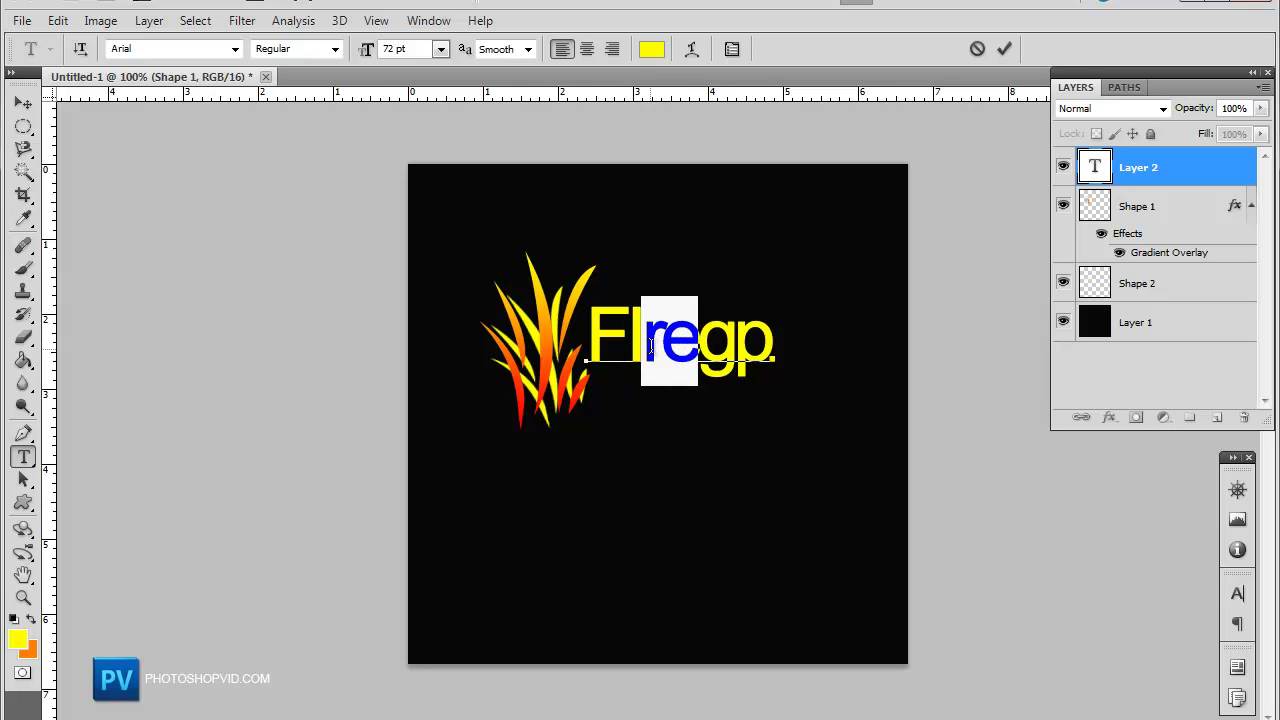
{"action": "type", "text": "RE"}
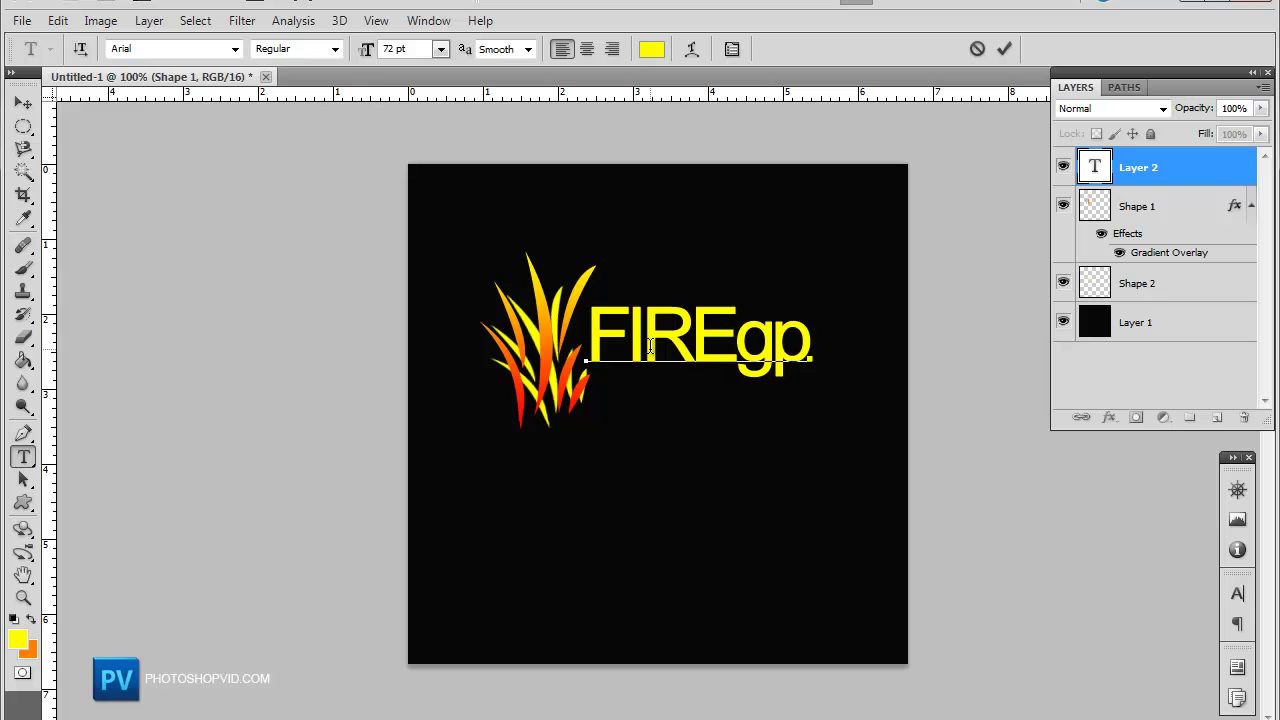
- Recolor the letters "FIRE" in the wordmark dark grey (#1e1e1e)
{"action": "left_click_drag", "start_coordinate": [738, 345], "coordinate": [514, 352]}
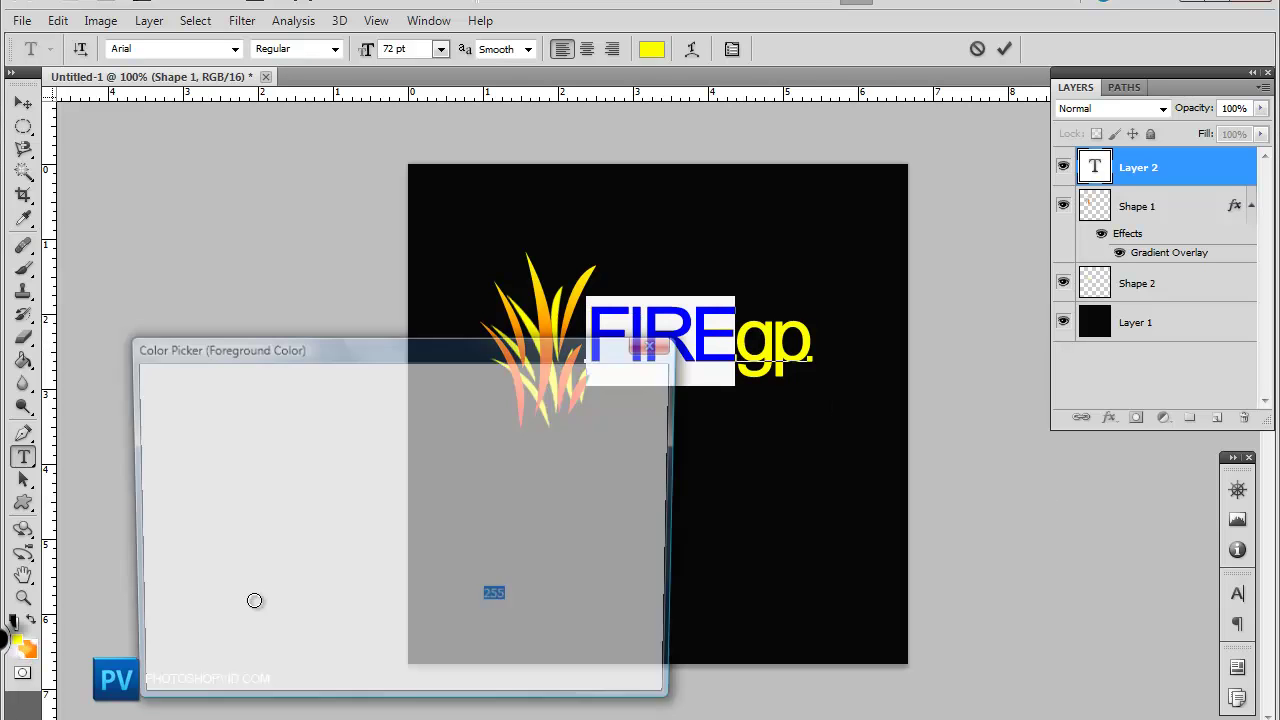
{"action": "left_click", "coordinate": [17, 638]}
{"action": "left_click_drag", "start_coordinate": [289, 580], "coordinate": [82, 620]}
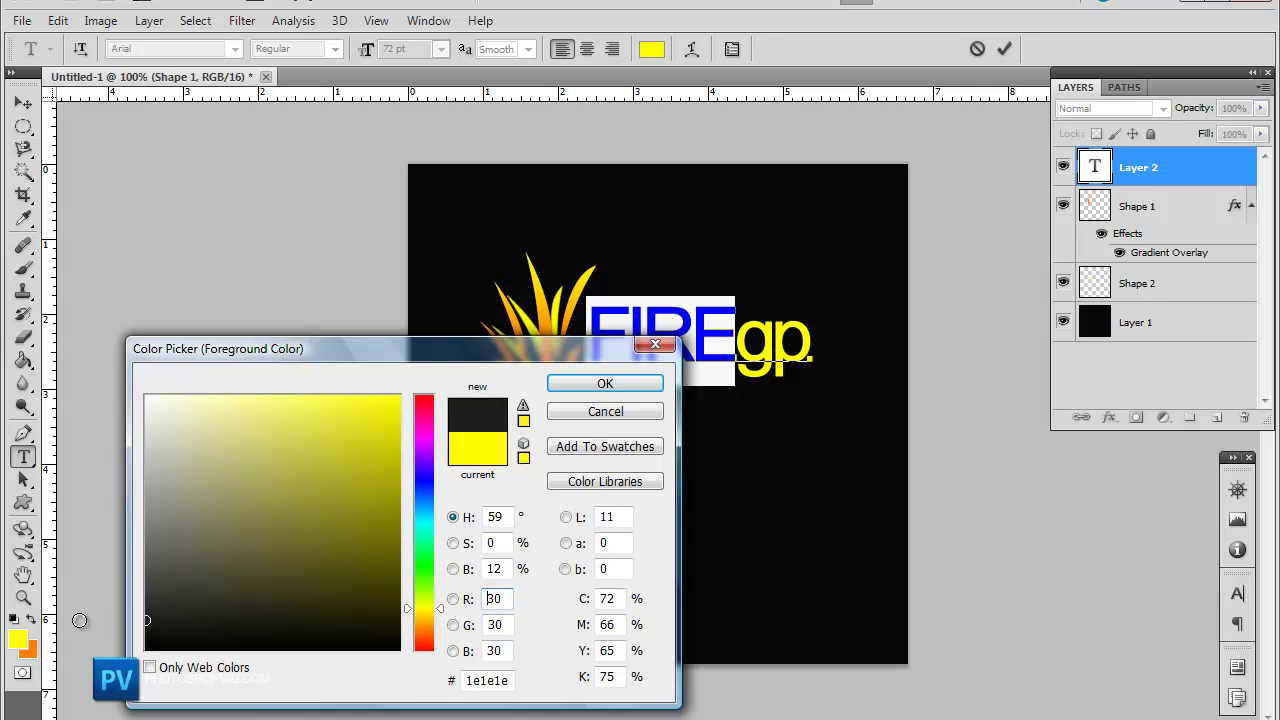
{"action": "left_click", "coordinate": [640, 383]}
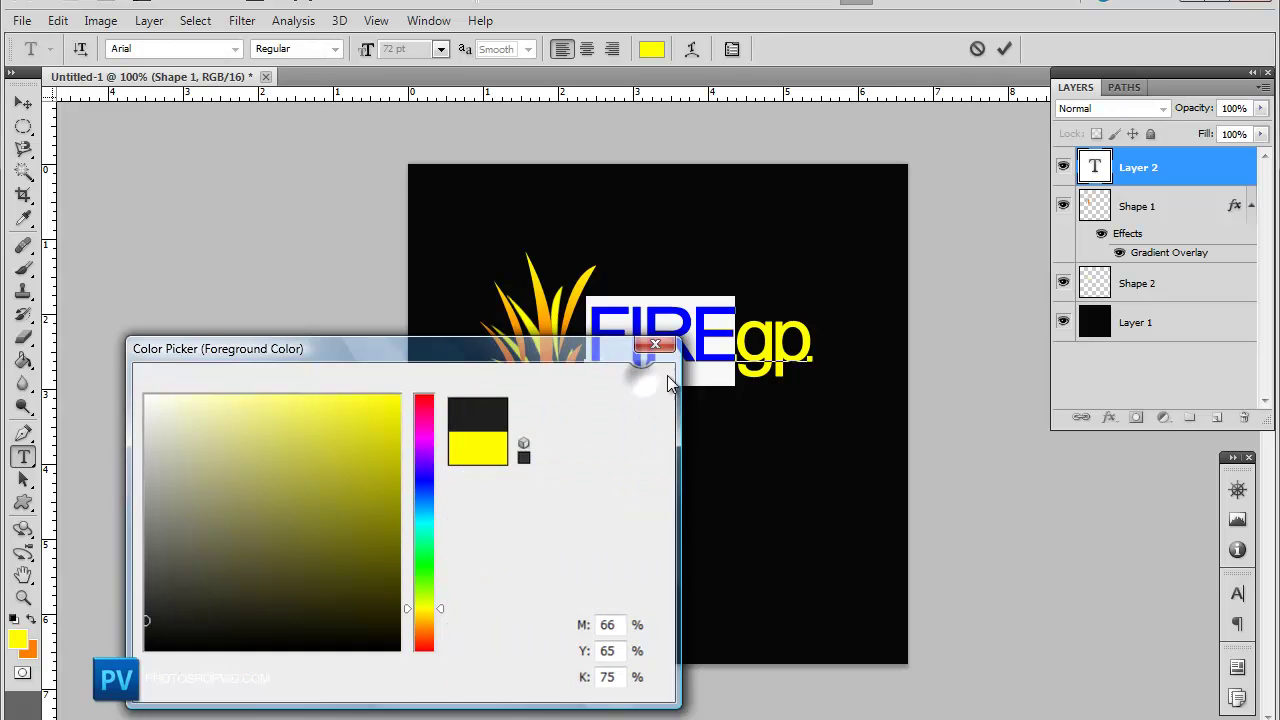
{"action": "left_click", "coordinate": [740, 322]}
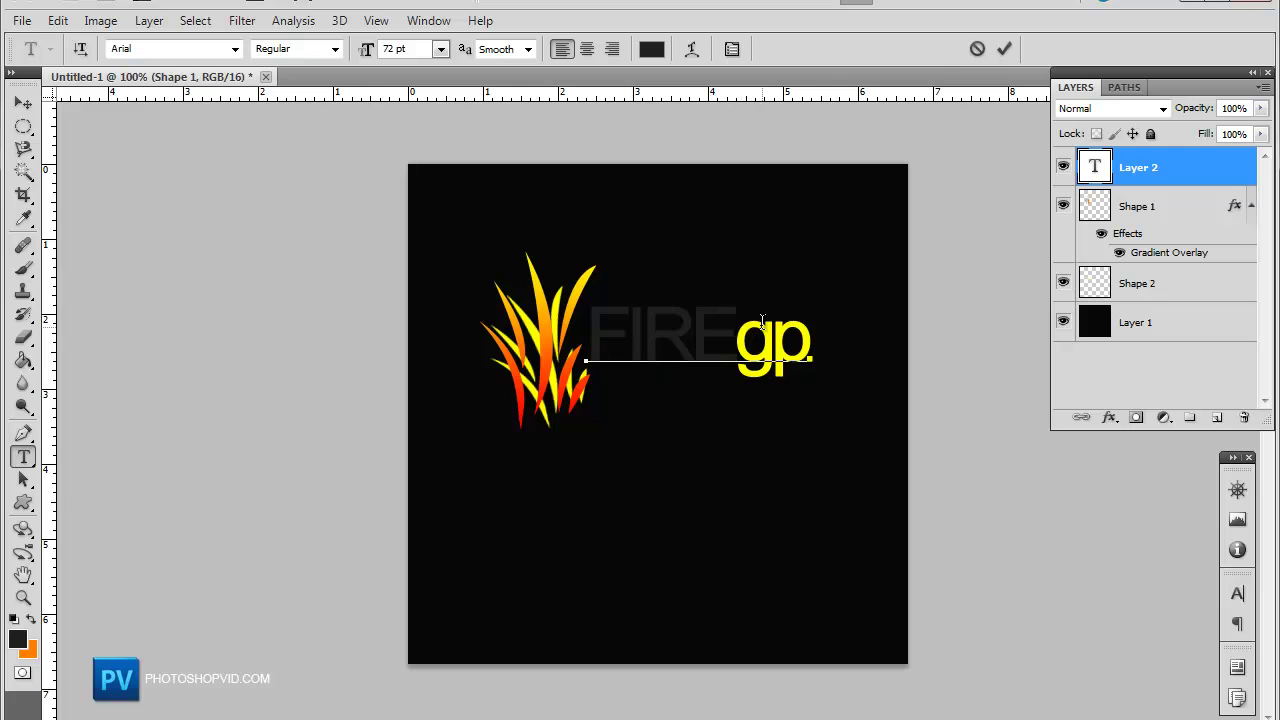
- Tighten the tracking of the "FIREgp." wordmark to -150
{"action": "left_click_drag", "start_coordinate": [740, 322], "coordinate": [590, 324]}
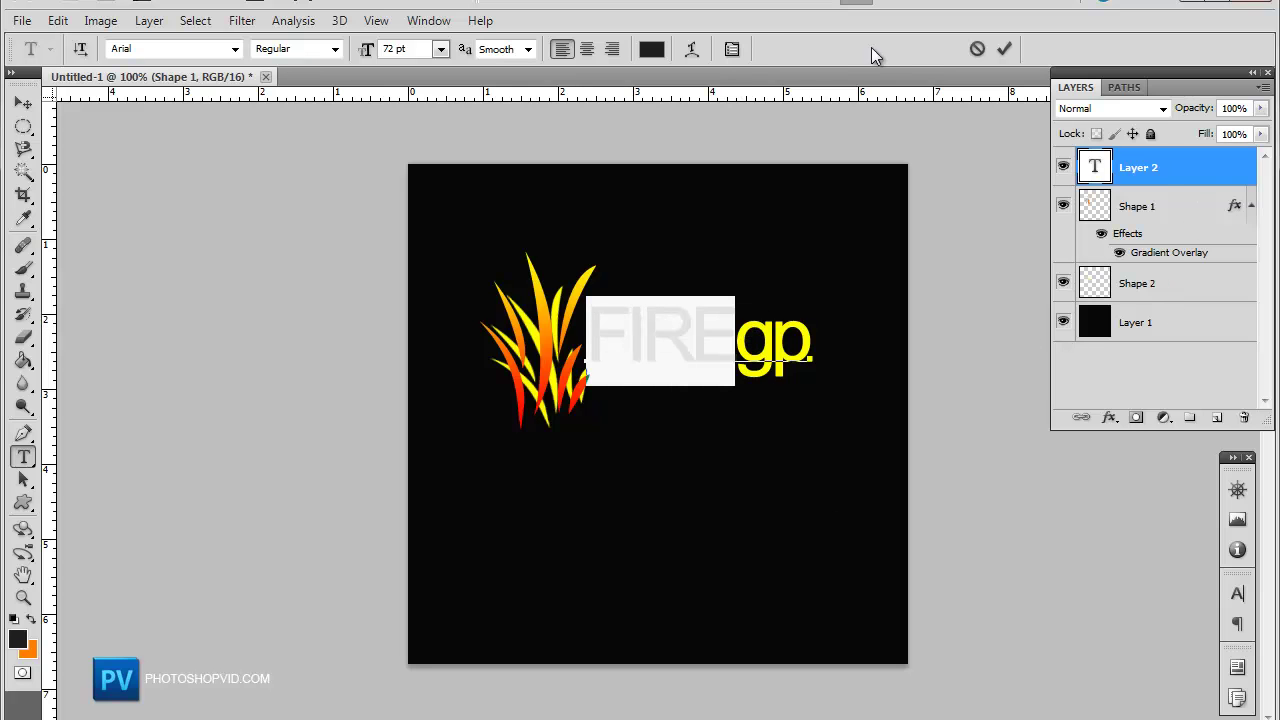
{"action": "left_click", "coordinate": [731, 49]}
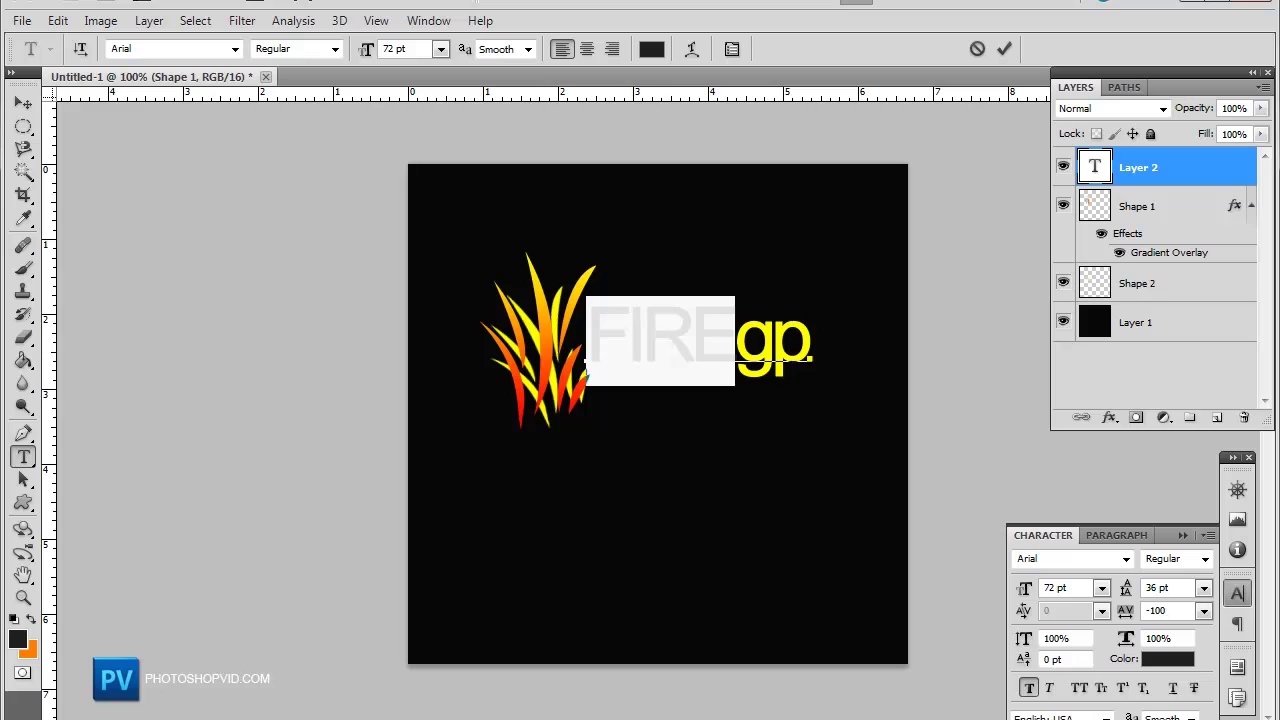
{"action": "left_click", "coordinate": [1206, 612]}
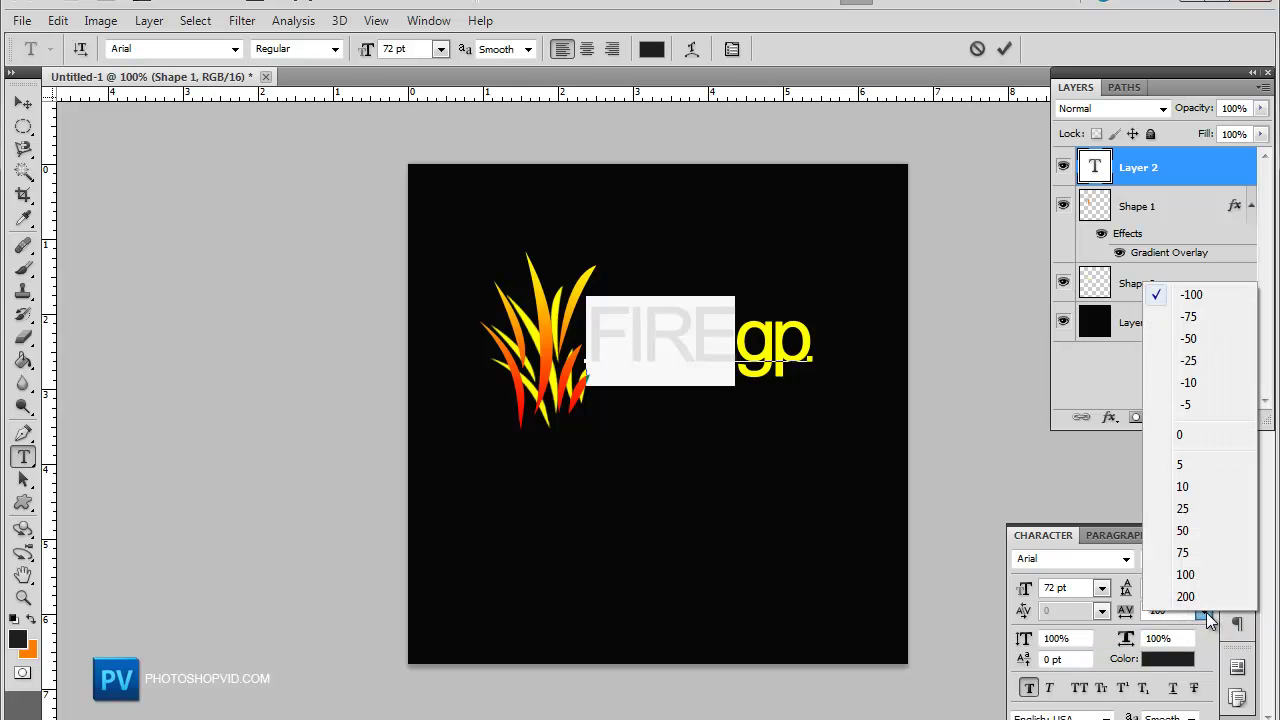
{"action": "left_click", "coordinate": [1158, 611]}
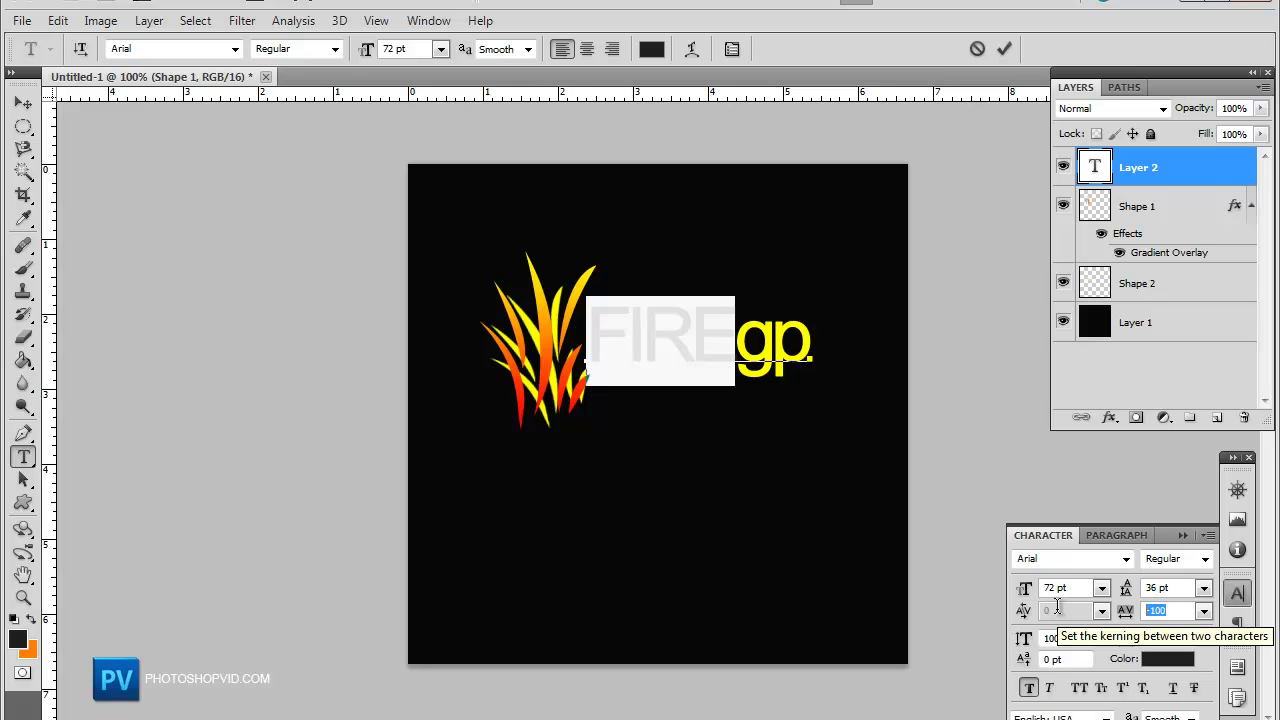
{"action": "key", "text": "BackSpace"}
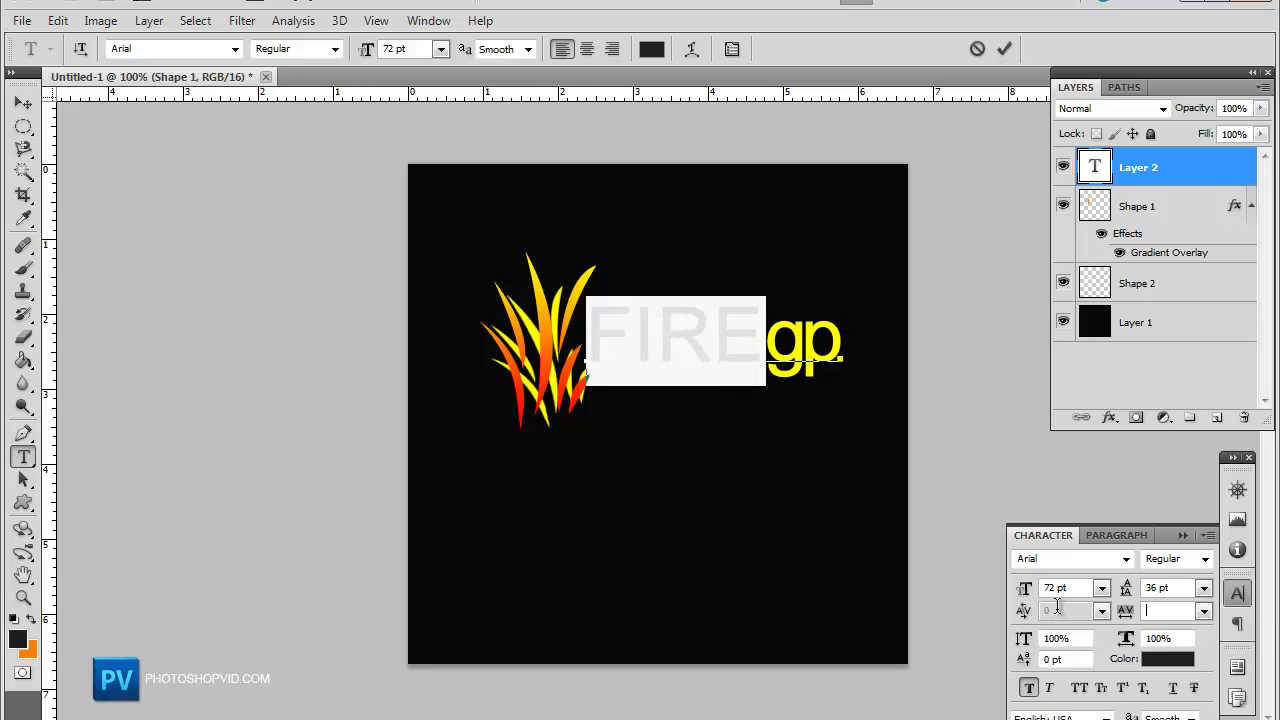
{"action": "type", "text": "-140"}
{"action": "key", "text": "BackSpace"}
{"action": "type", "text": "6"}
{"action": "left_click", "coordinate": [749, 340]}
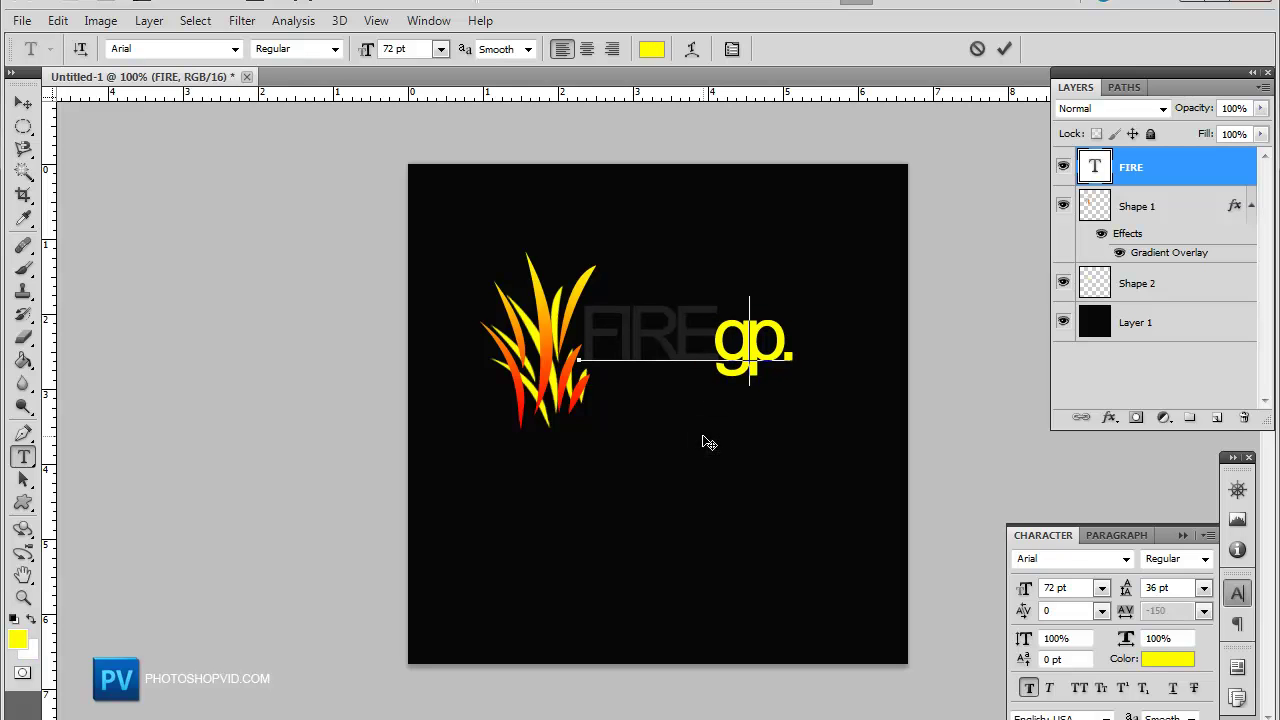
- Rotate the "FIREgp." text about 22° clockwise with Free Transform and reposition it against the right edge of the grass
{"action": "left_click", "coordinate": [23, 103]}
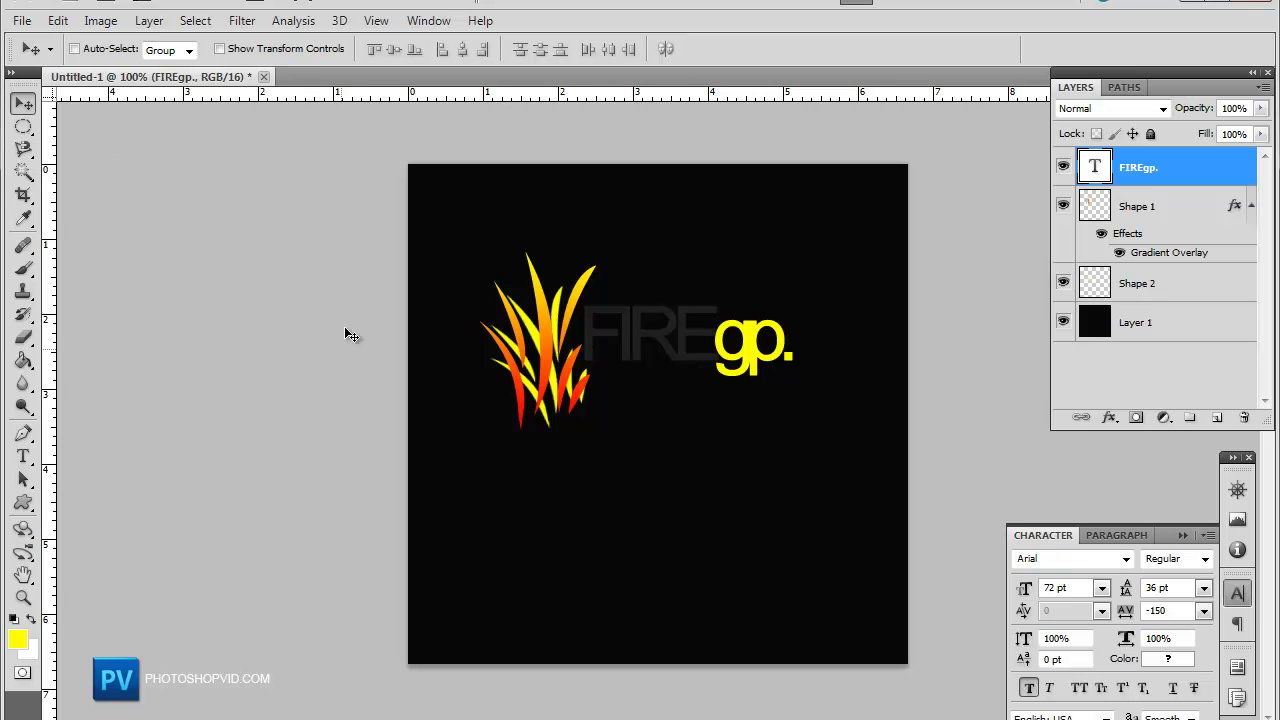
{"action": "left_click_drag", "start_coordinate": [747, 358], "coordinate": [672, 325]}
{"action": "key", "text": "ctrl+t"}
{"action": "left_click_drag", "start_coordinate": [666, 246], "coordinate": [701, 252]}
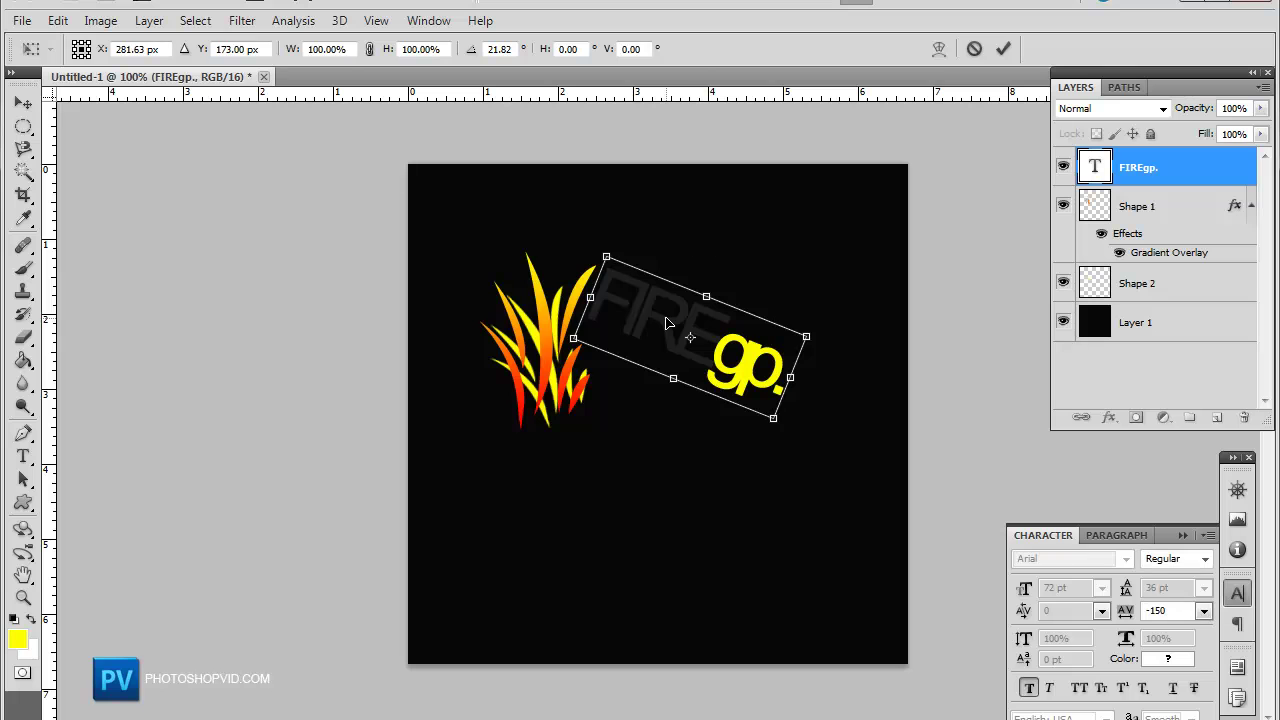
{"action": "key", "text": "Return"}
{"action": "left_click_drag", "start_coordinate": [690, 330], "coordinate": [677, 353]}
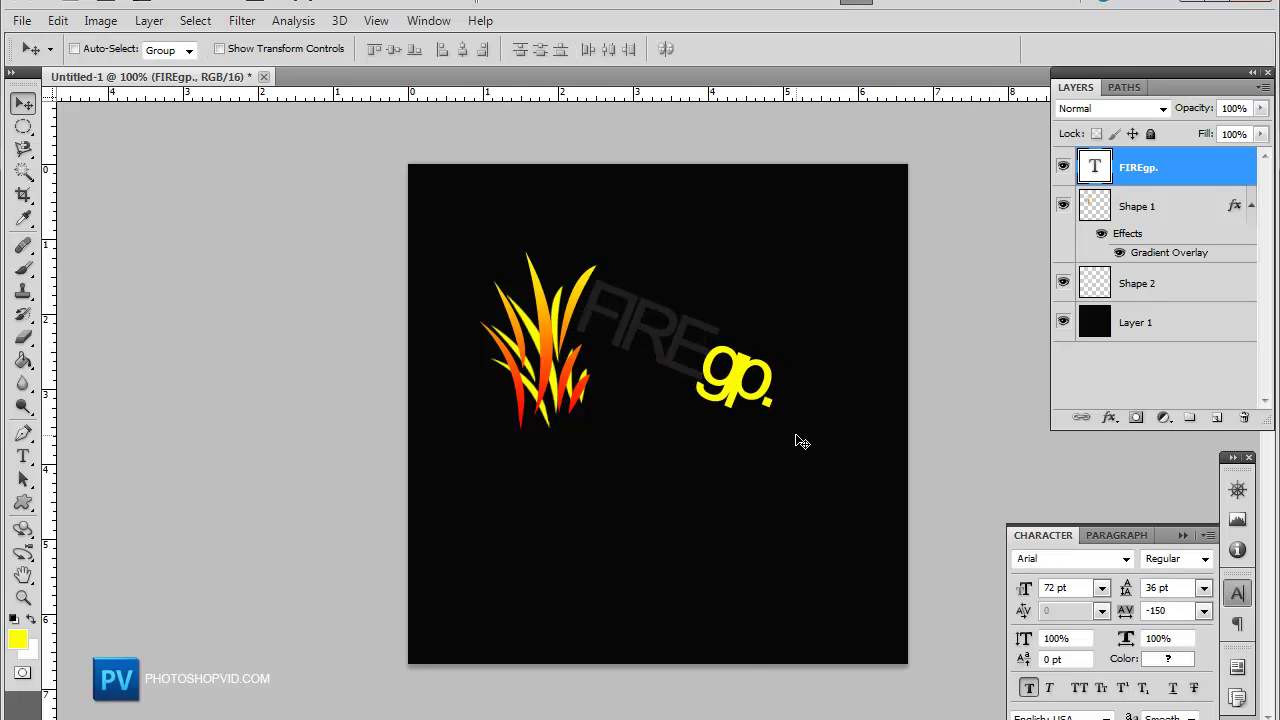